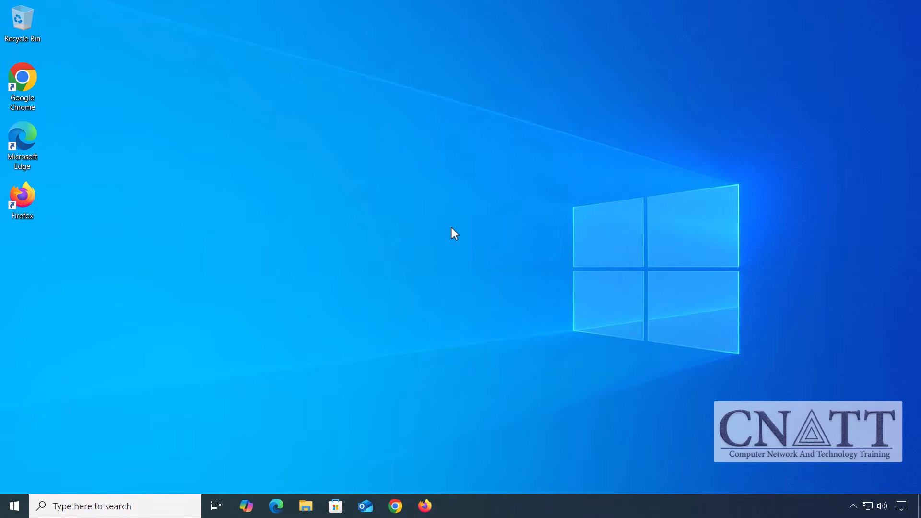
In Google Chrome, search Google for "windows 10 download" and open Microsoft's Download Windows 10 page
double_click(22, 107)
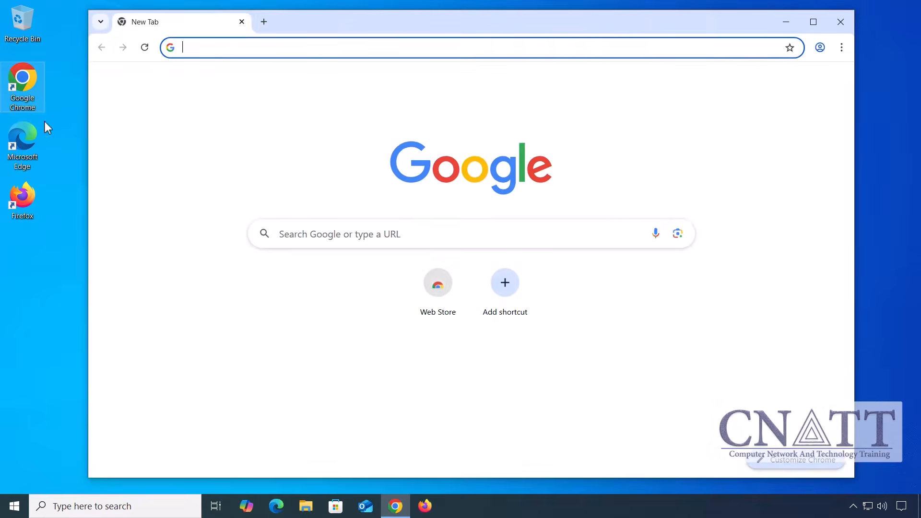
click(309, 234)
text(win)
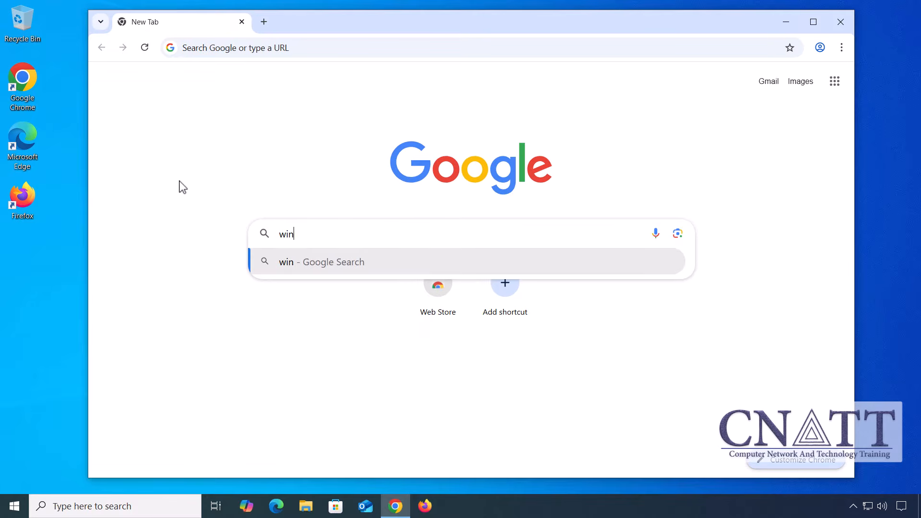
text(dows 10 downl)
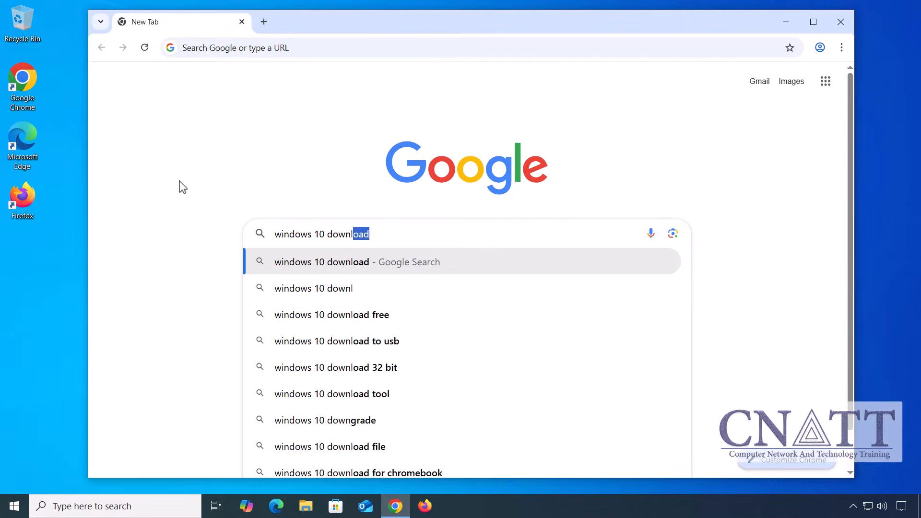
key(Return)
scroll(179, 187, down, 5)
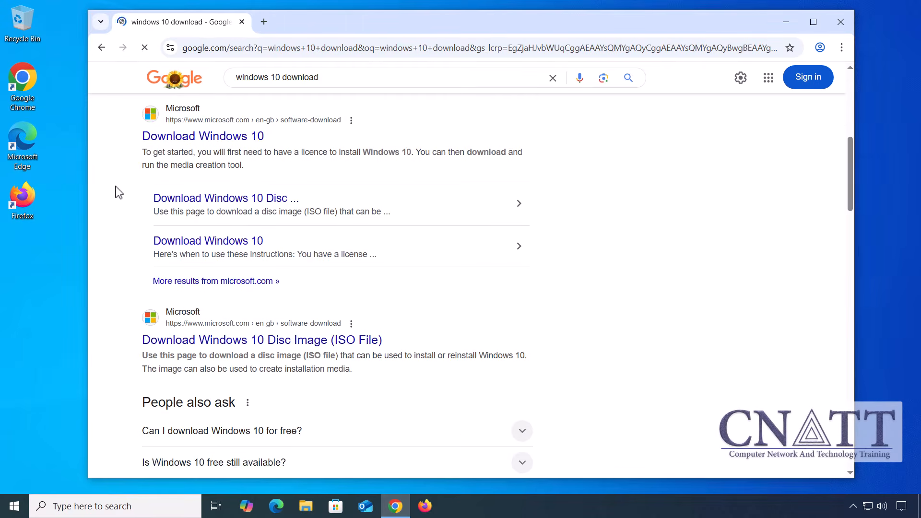
click(183, 144)
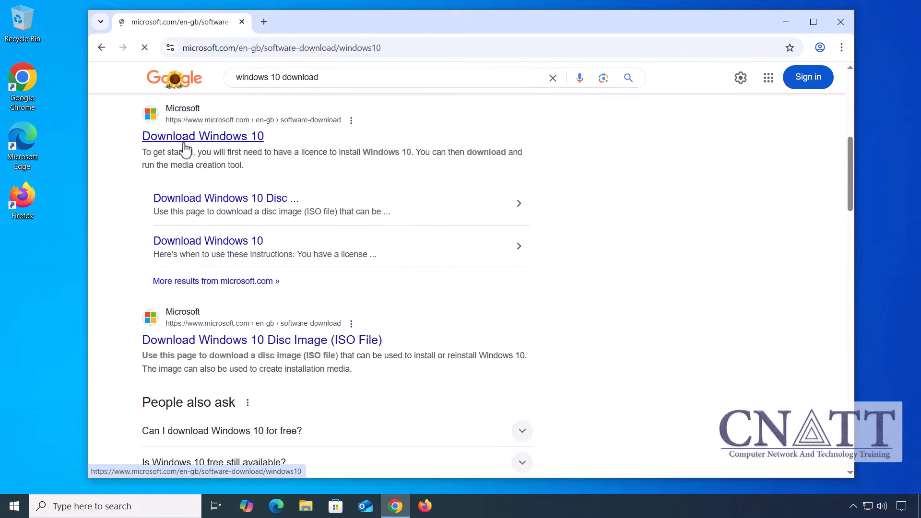
Download the Windows 10 media creation tool and show the downloaded file in its folder
scroll(185, 143, down, 5)
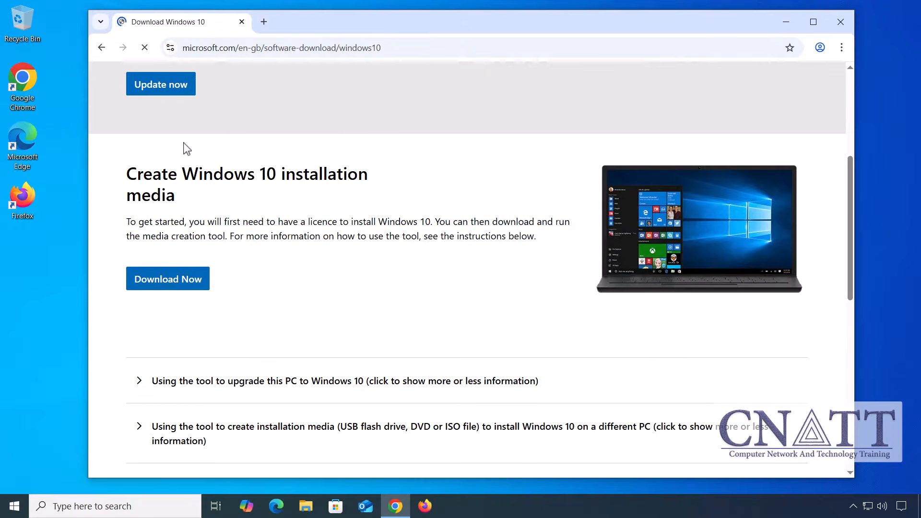
click(202, 288)
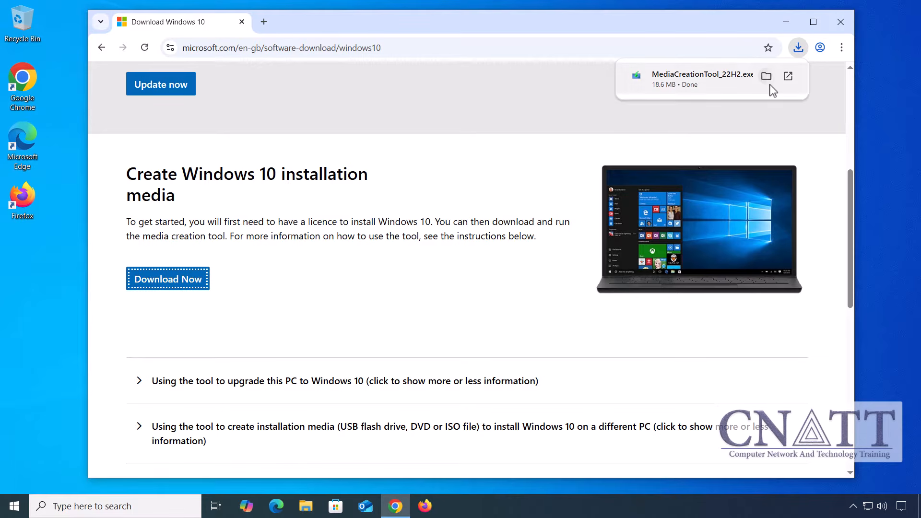
click(768, 78)
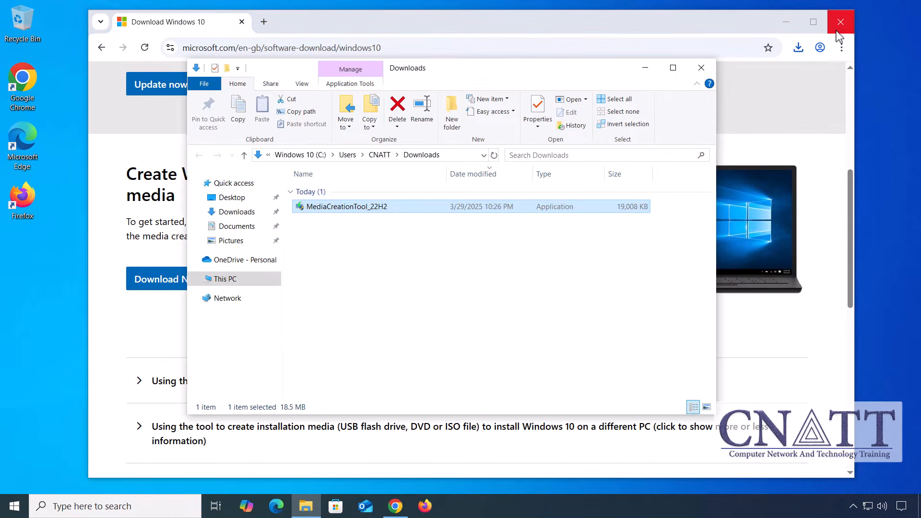
Close the browser, run MediaCreationTool_22H2 with permission to make changes, and accept the licence terms
click(840, 21)
double_click(396, 208)
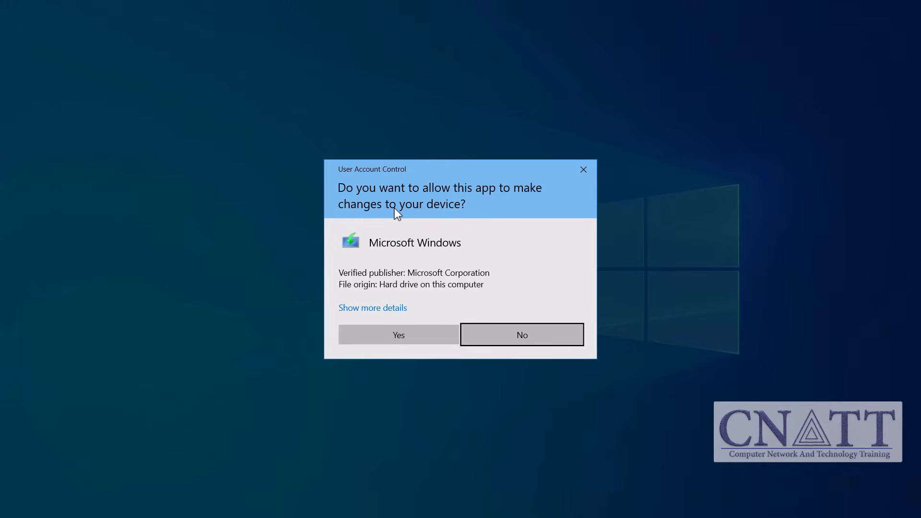
click(433, 335)
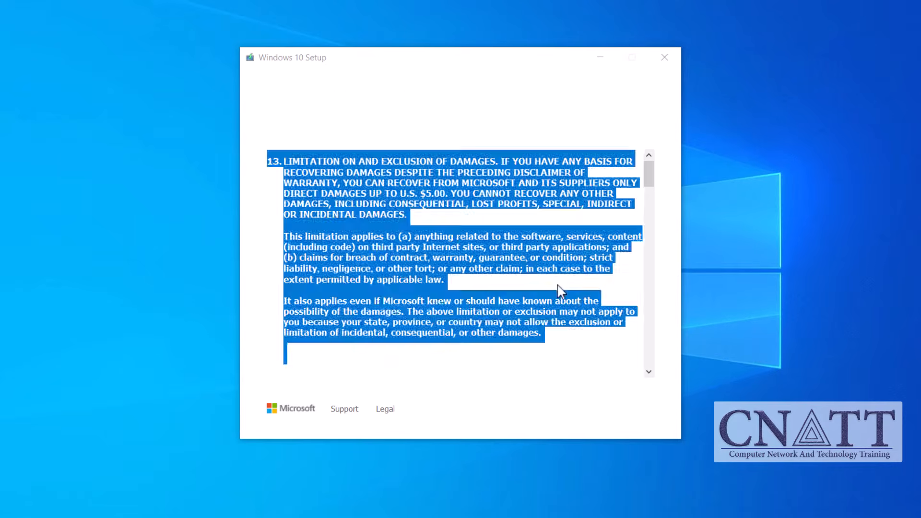
click(654, 411)
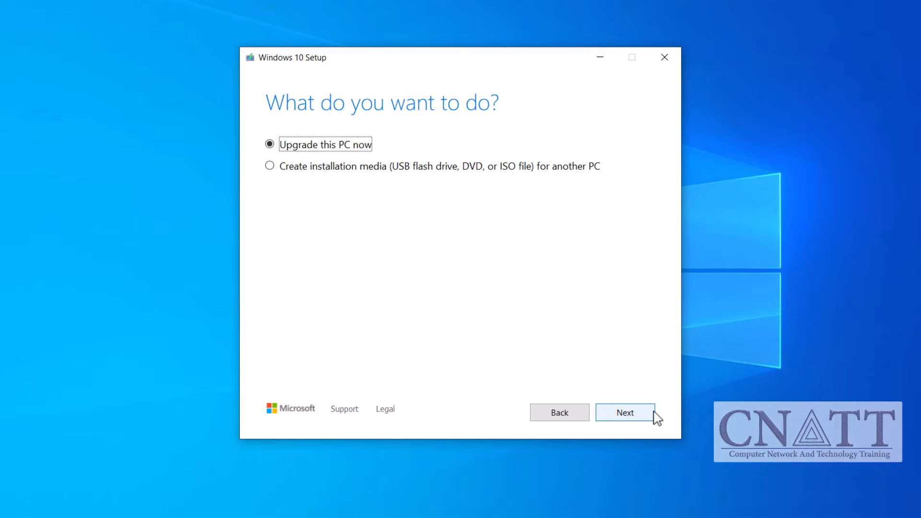
Choose to create installation media for another PC and turn off the recommended options for this PC
click(267, 172)
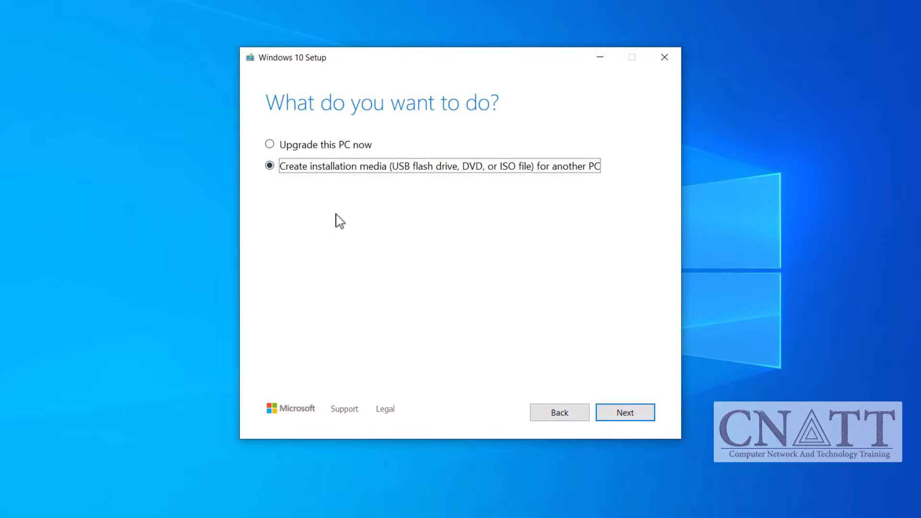
click(644, 416)
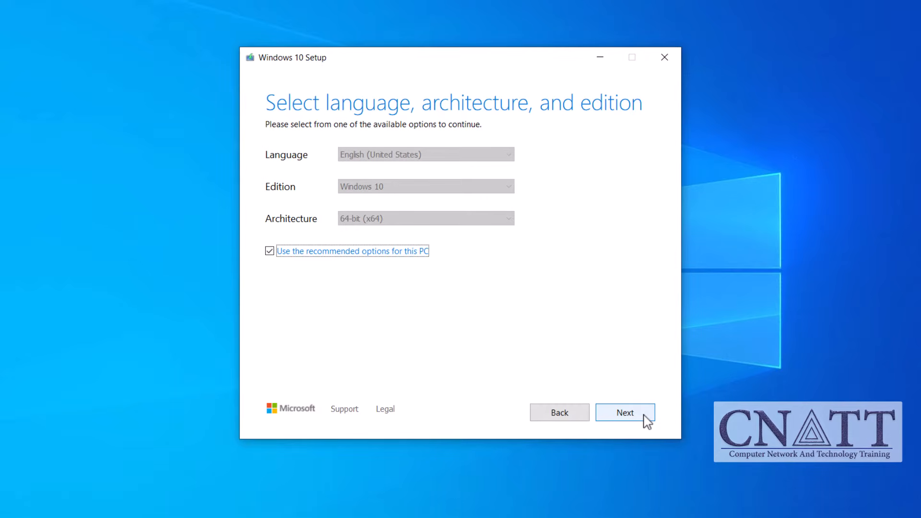
click(270, 251)
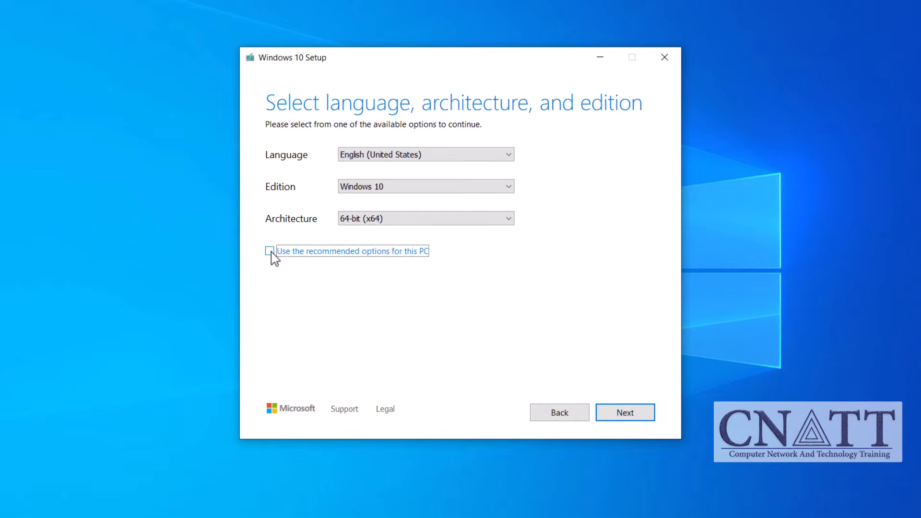
Look through the language and edition choices and set the architecture to Both
click(510, 156)
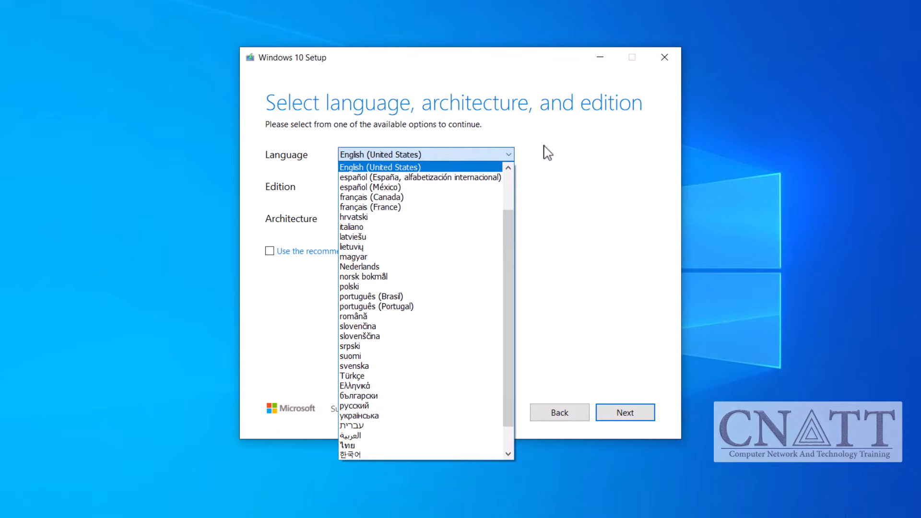
click(544, 146)
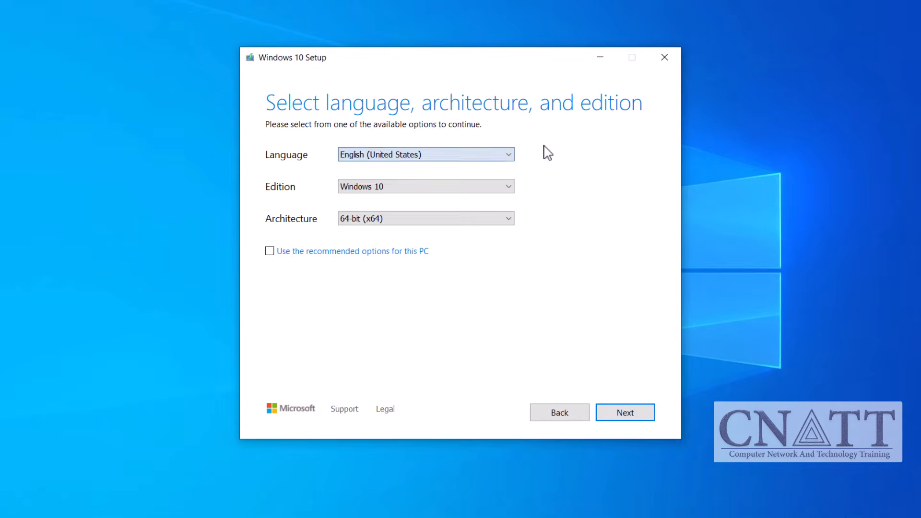
click(513, 188)
click(526, 187)
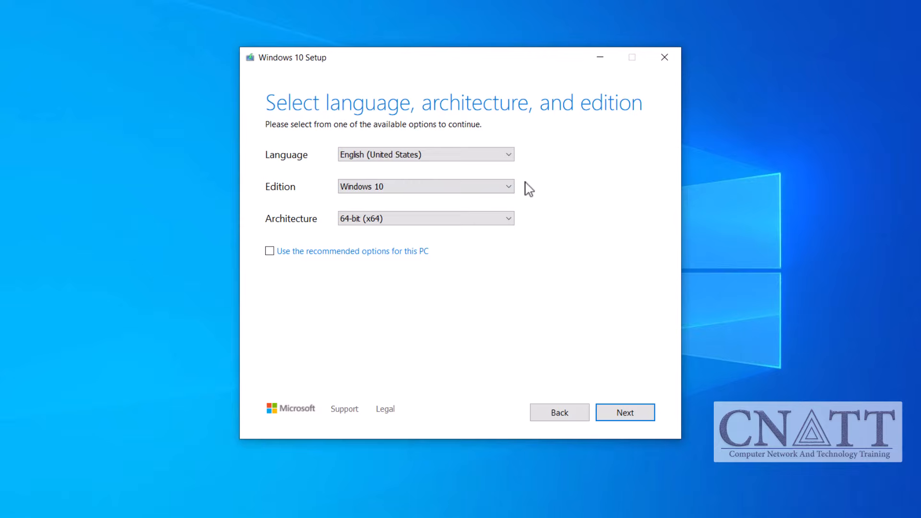
click(511, 220)
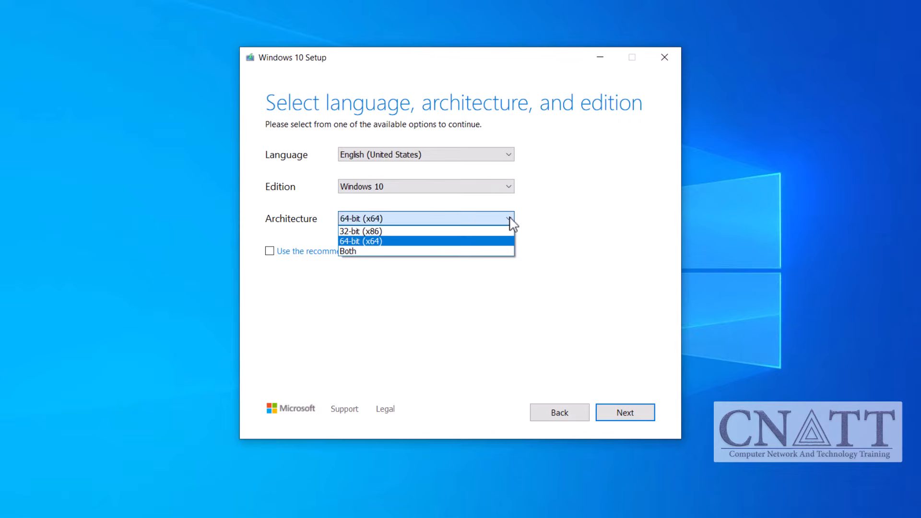
click(507, 251)
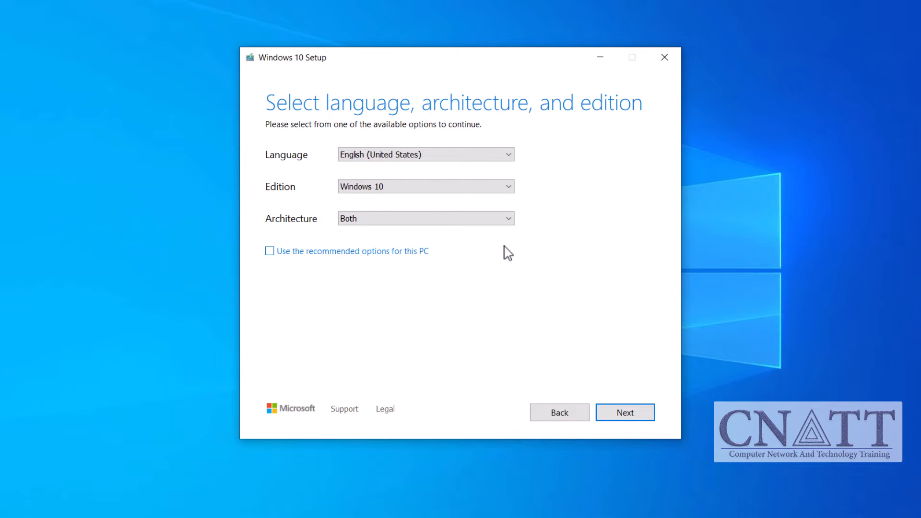
Set the architecture to 64-bit (x64) and continue to the media choice
click(509, 223)
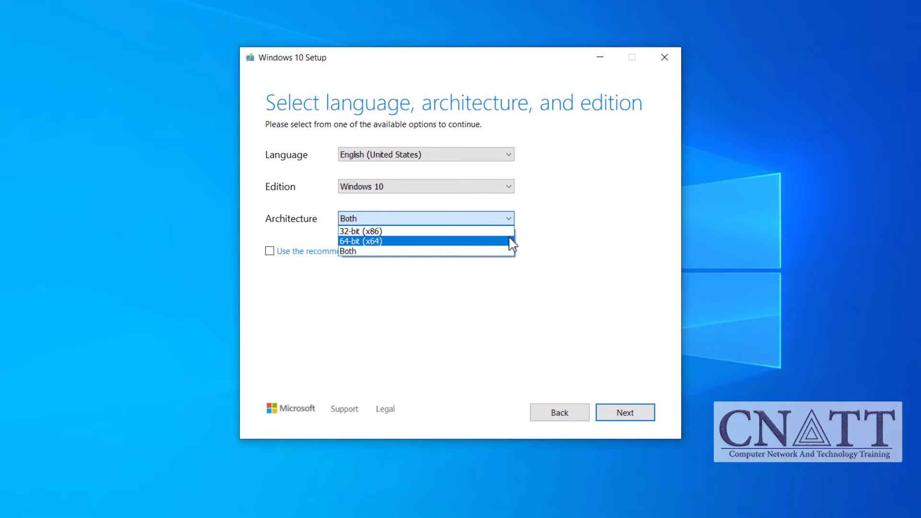
click(509, 240)
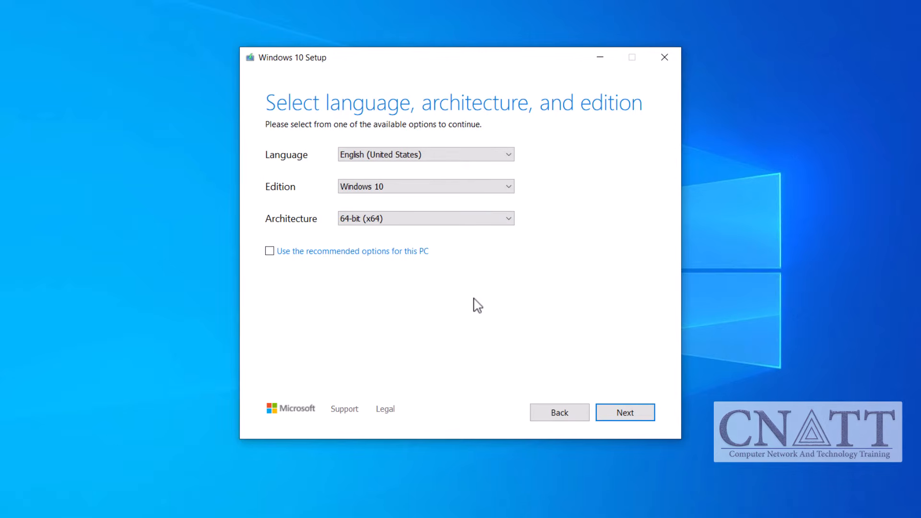
click(643, 420)
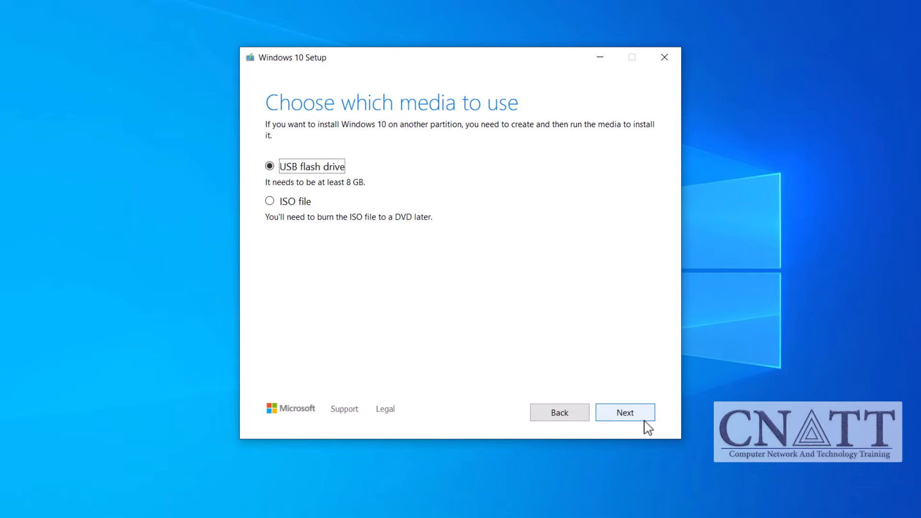
Choose ISO file as the media and save it as Windows-10-x64 in the Downloads folder
click(277, 204)
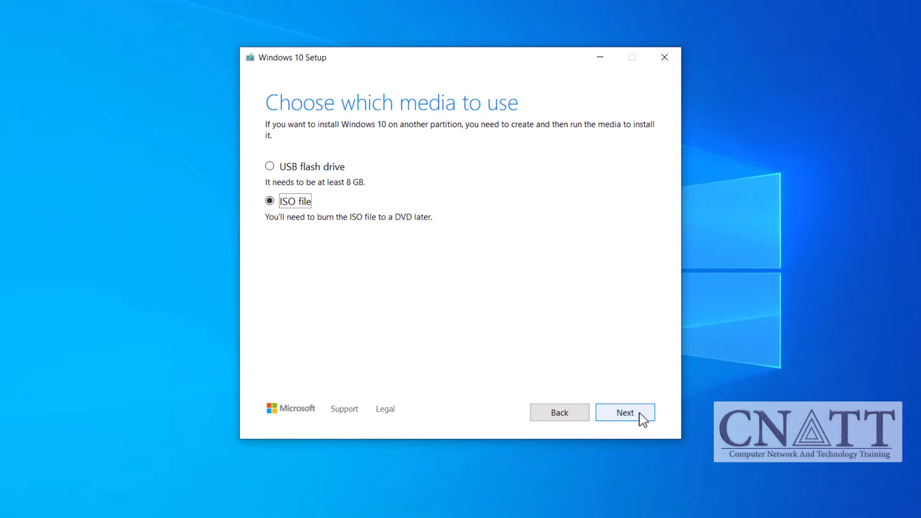
click(624, 412)
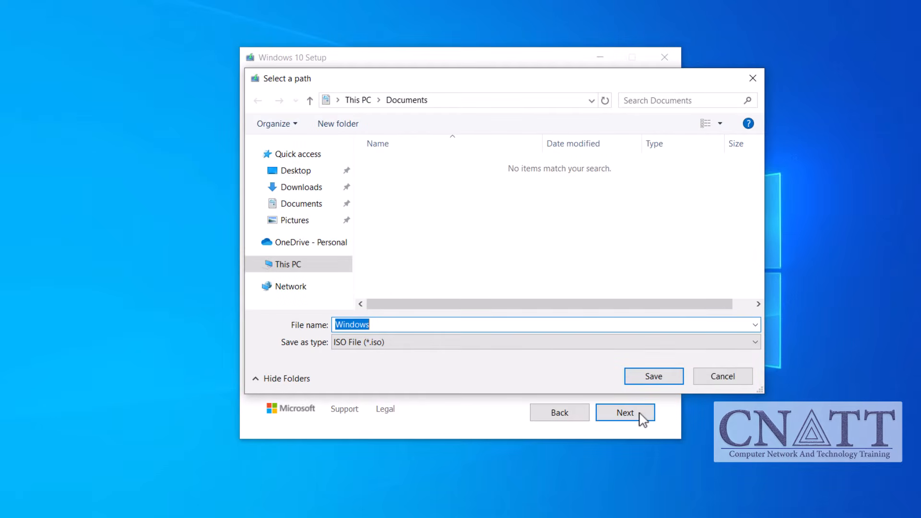
click(320, 188)
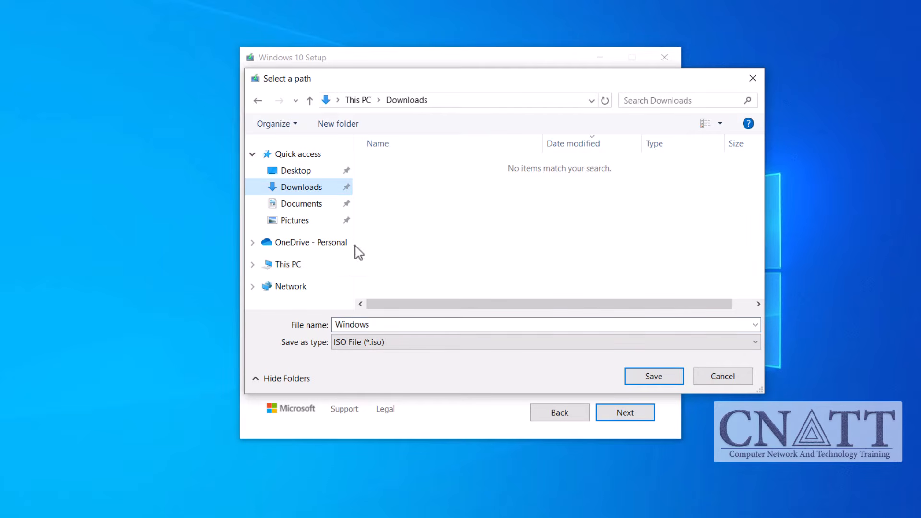
click(424, 325)
click(424, 325)
text(-10-x)
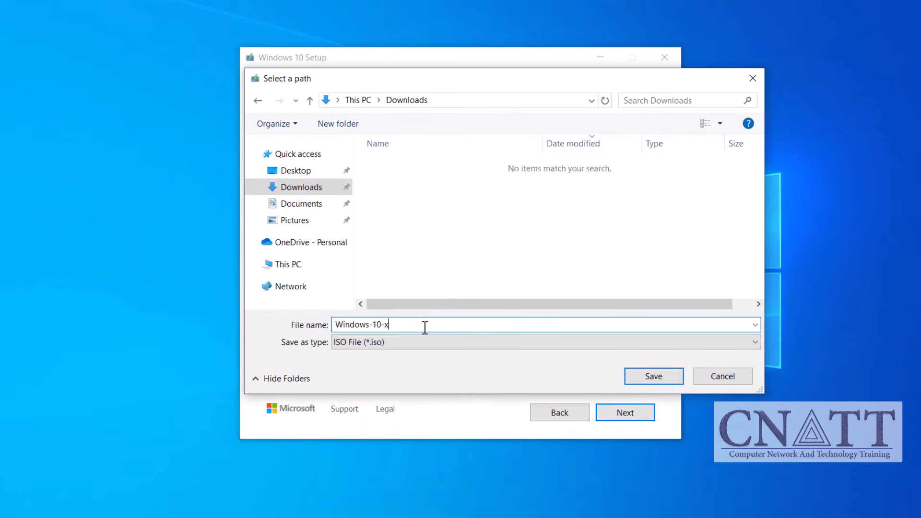
text(64)
click(666, 379)
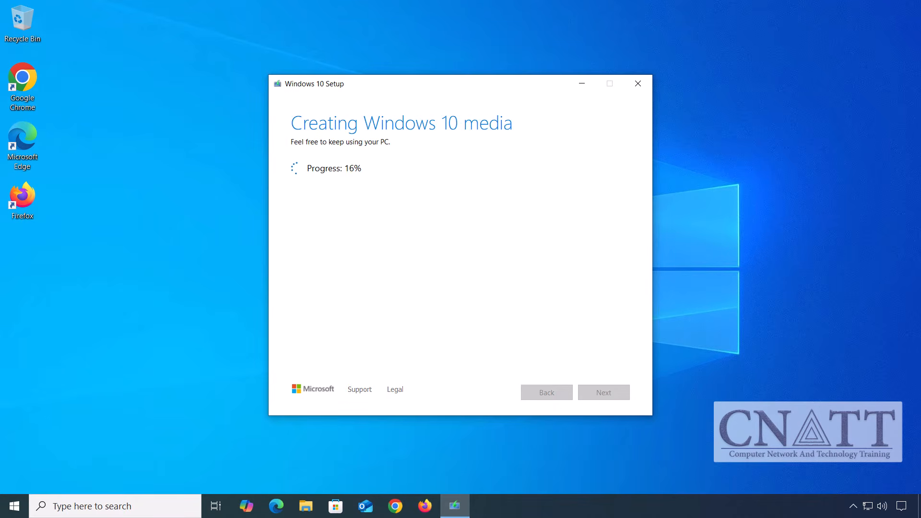
Open the folder containing the created ISO, finish the setup wizard, and select the Windows-10-x64 disc image
click(437, 168)
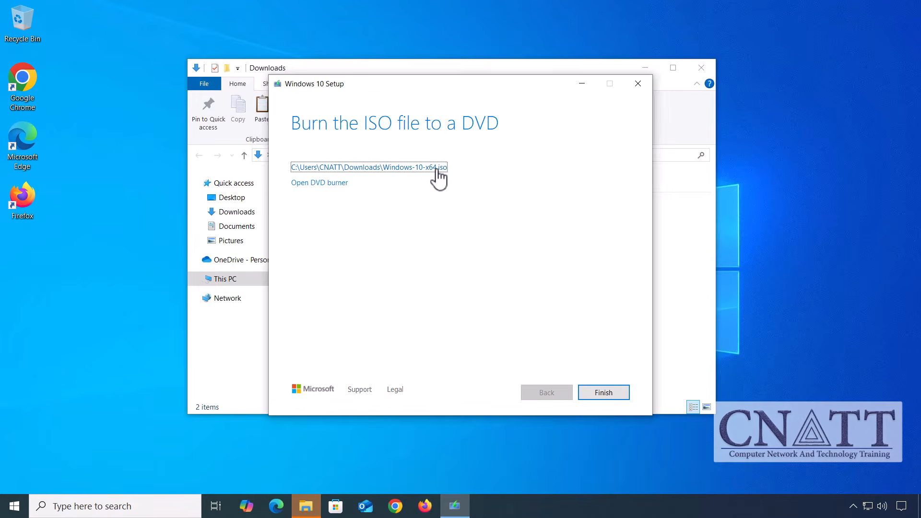
click(615, 389)
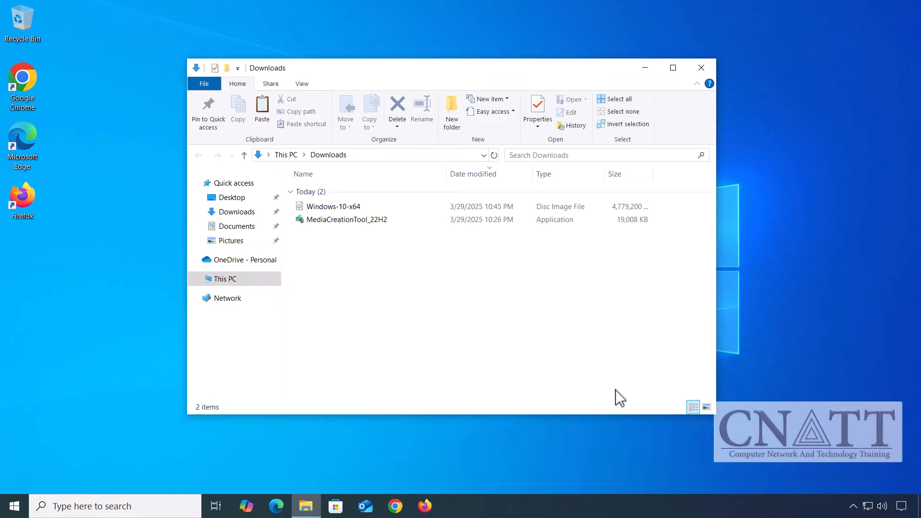
click(407, 208)
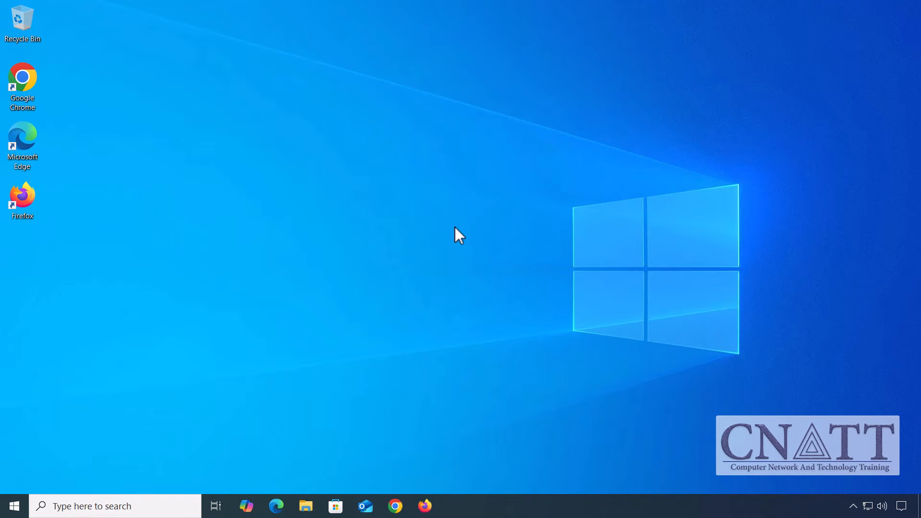
Open Google Chrome, search for "download windows 10", and open Microsoft's Download Windows 10 page
double_click(24, 98)
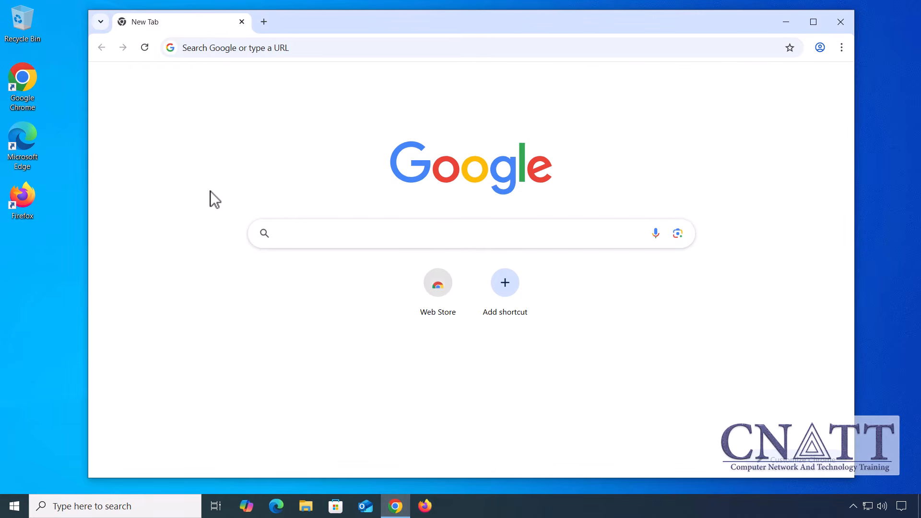
text(download windows)
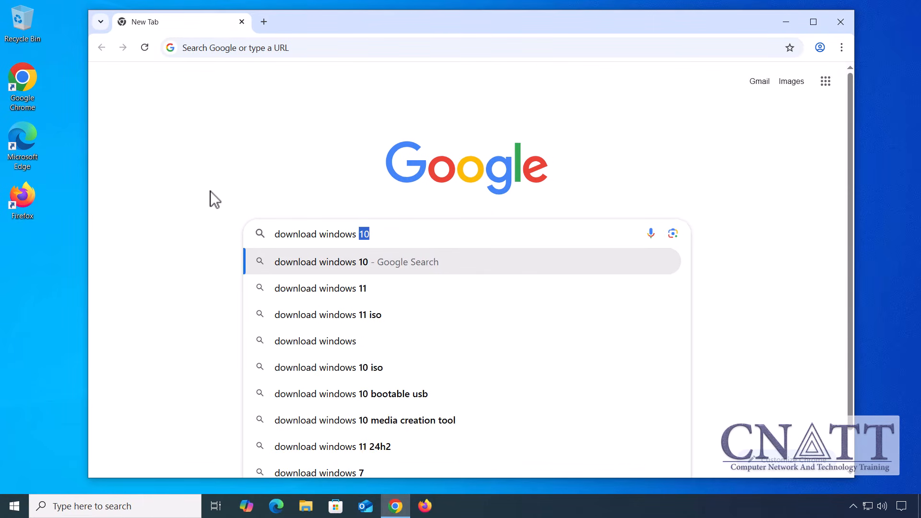
key(Return)
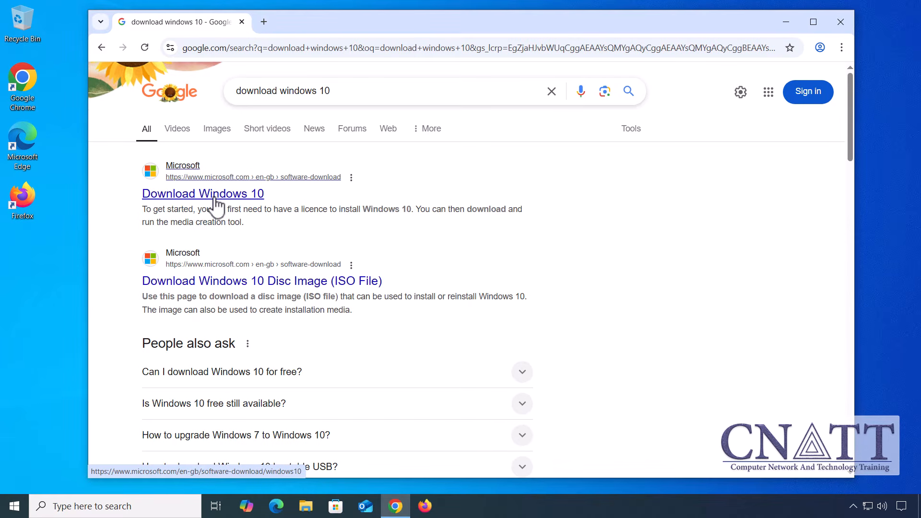
click(215, 194)
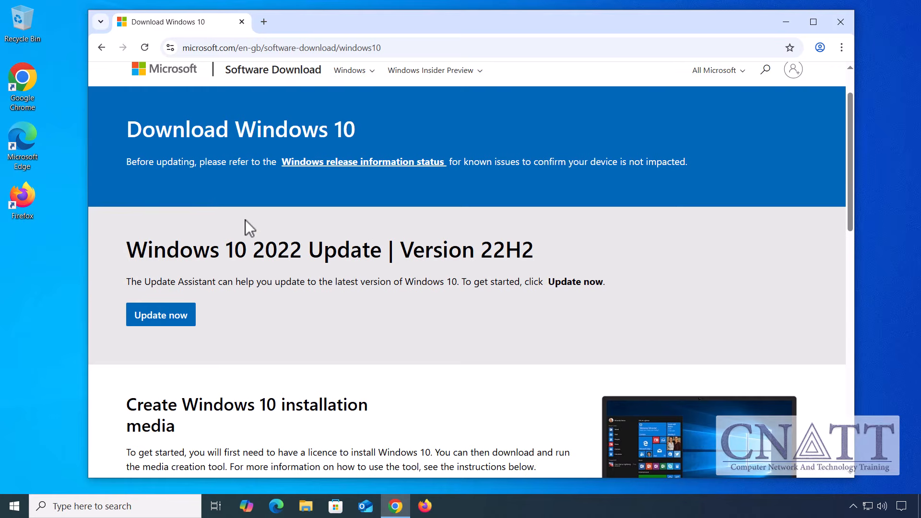
Inspect the Download Windows 10 page, show the Network conditions tool, and enlarge its pane until the user agent settings are visible
right_click(345, 304)
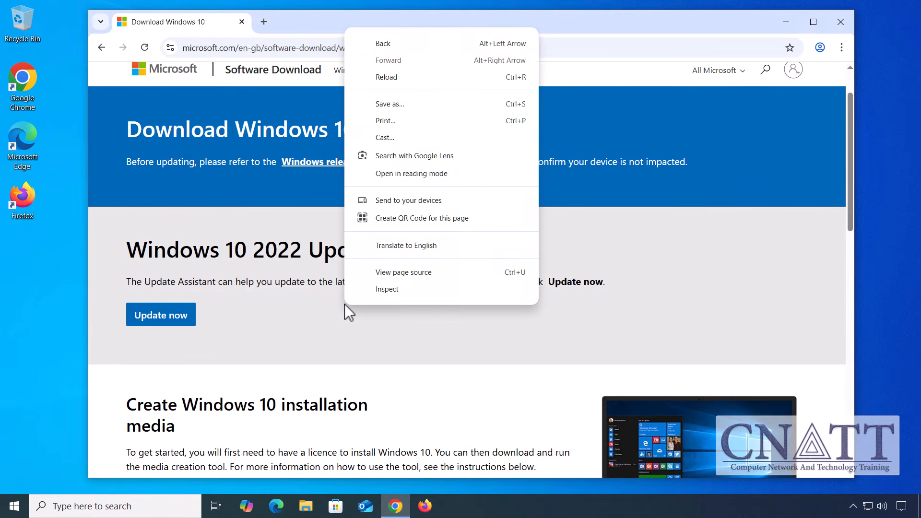
click(396, 292)
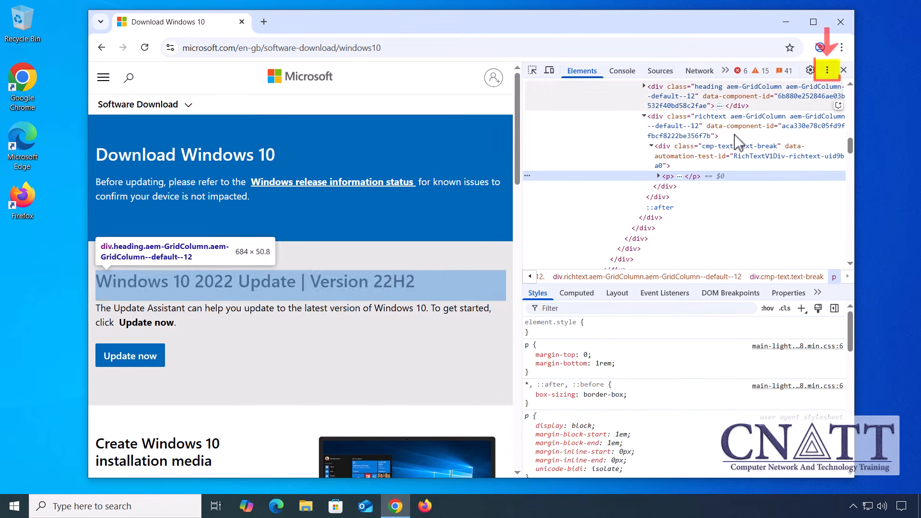
click(827, 70)
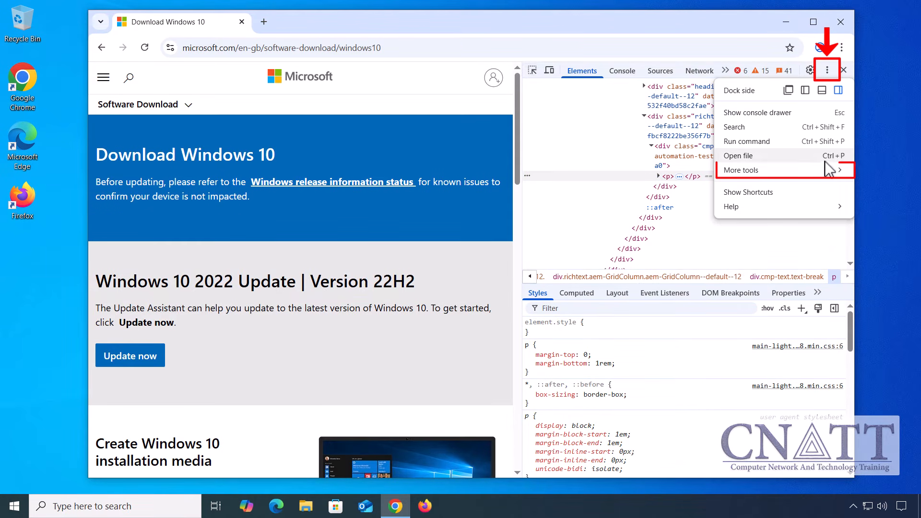
mouse_move(824, 174)
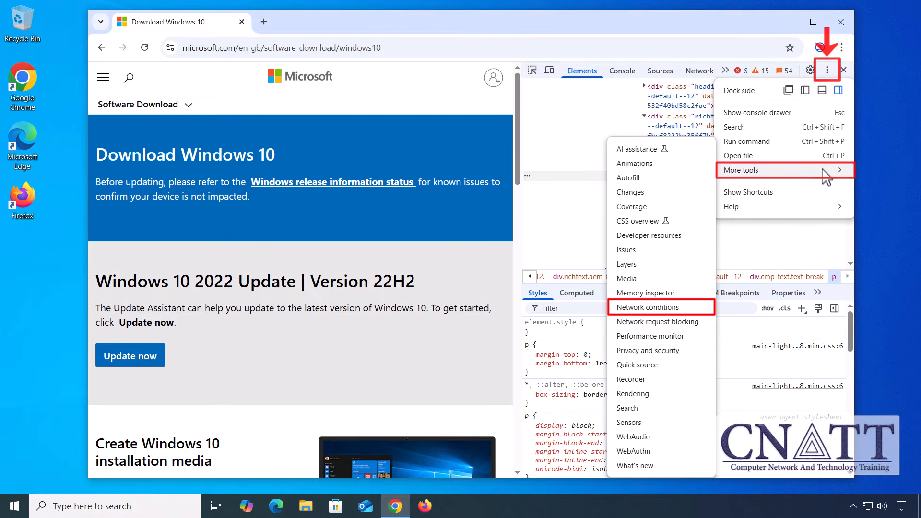
click(688, 308)
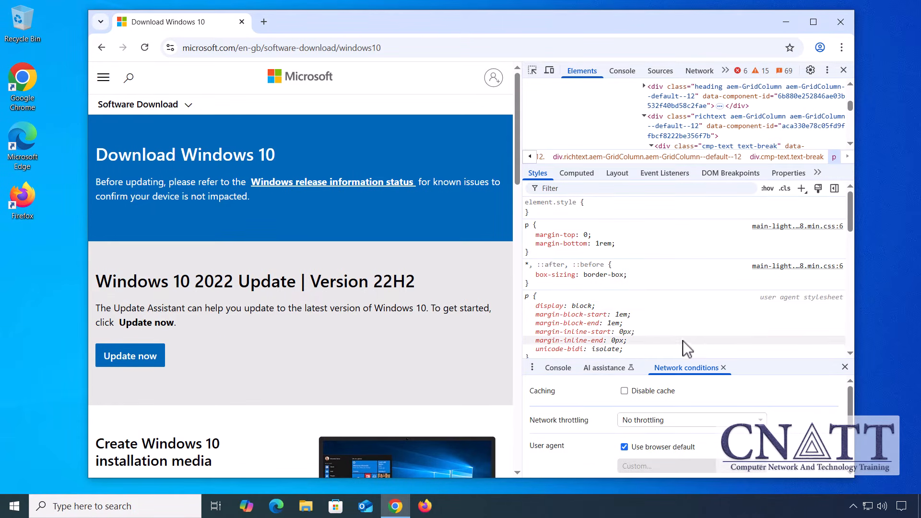
drag(689, 360, 689, 215)
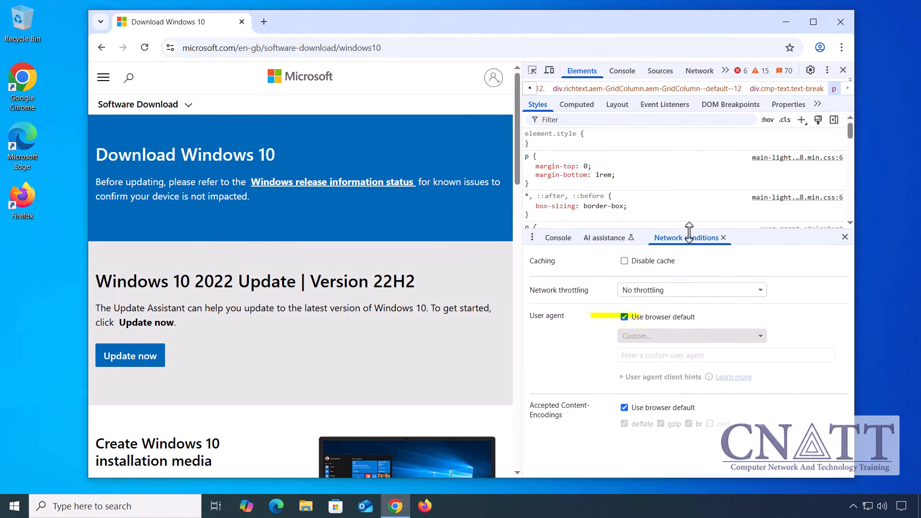
Replace the browser default user agent with Chrome — Android Mobile, reload the page, and give the page more width than the developer tools
click(623, 317)
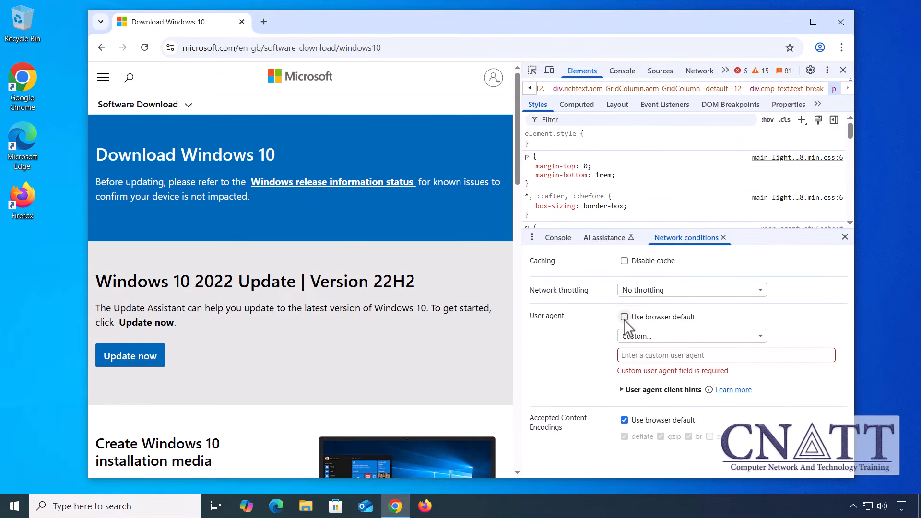
click(759, 336)
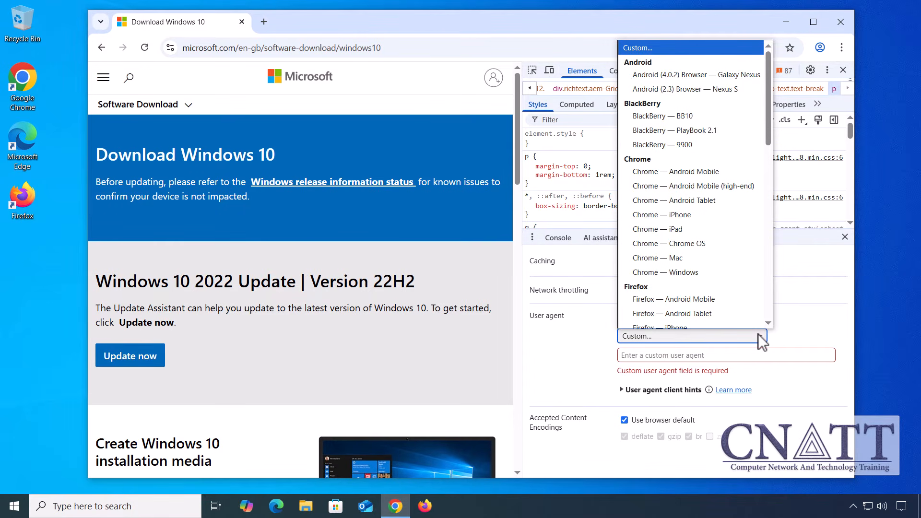
scroll(762, 315, down, 1)
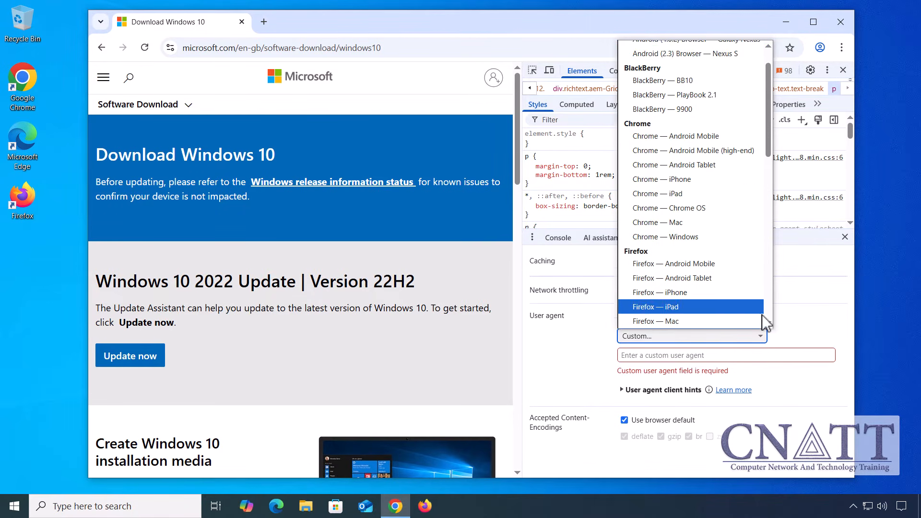
click(720, 137)
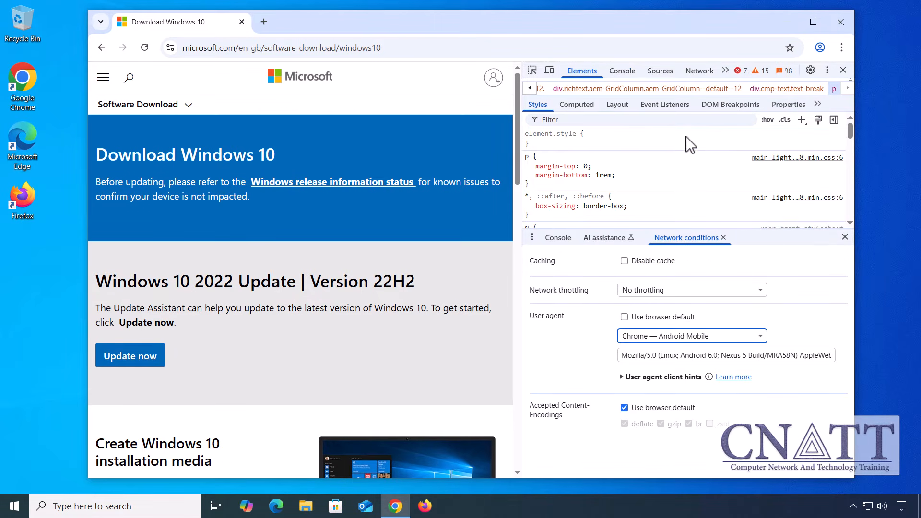
click(145, 54)
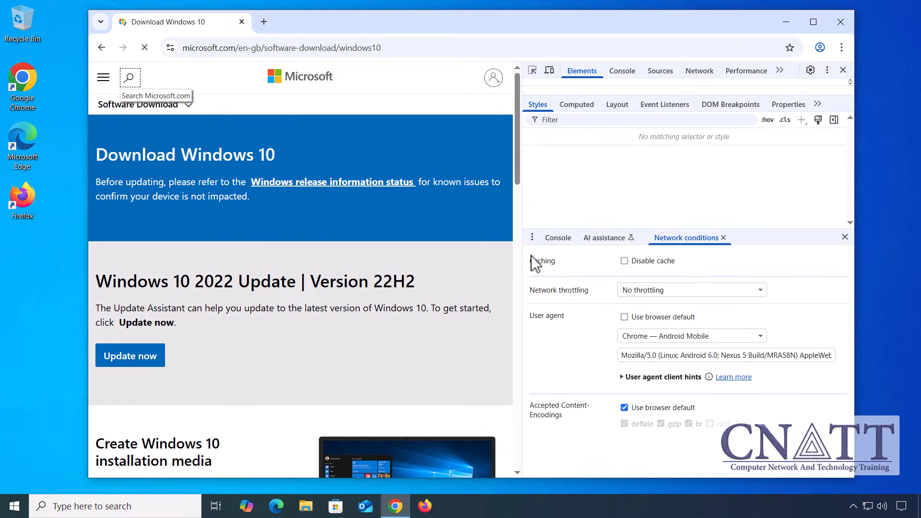
drag(521, 255, 754, 280)
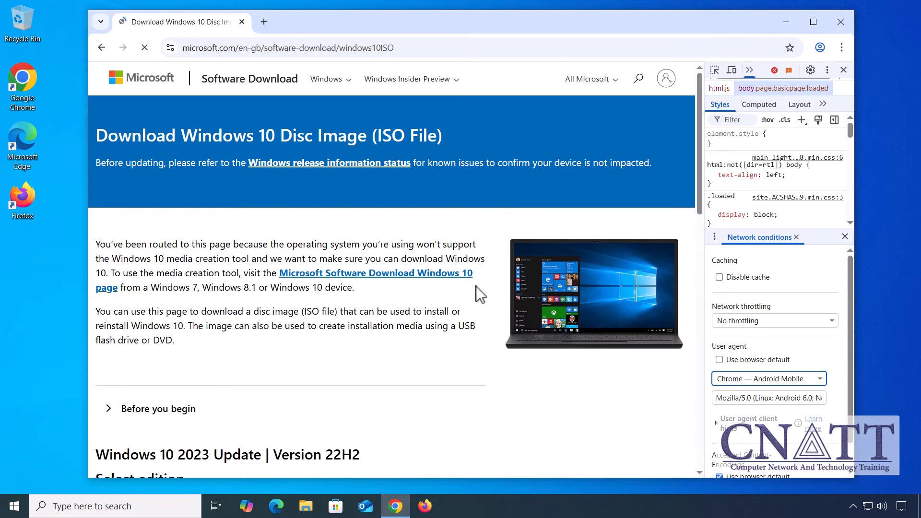
Choose Windows 10 (multi-edition ISO) as the edition on the disc image page and confirm it
scroll(476, 286, down, 5)
scroll(476, 286, down, 1)
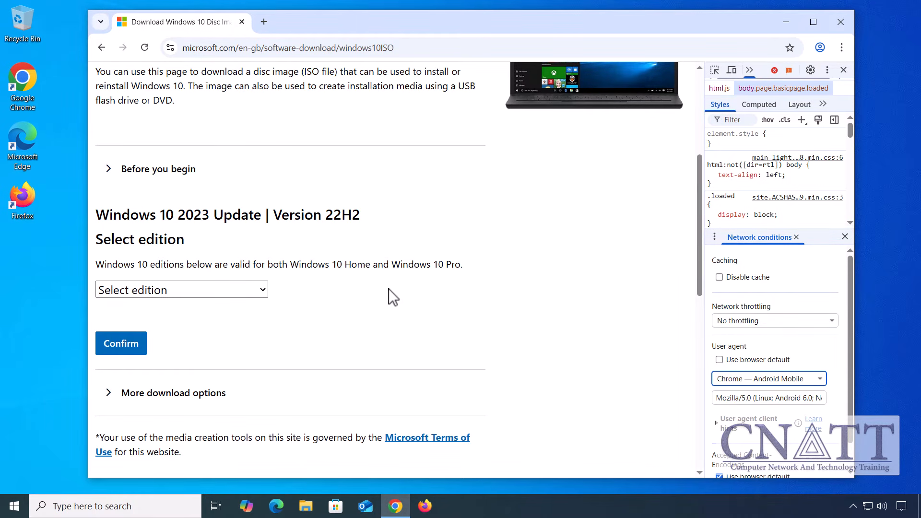
click(262, 288)
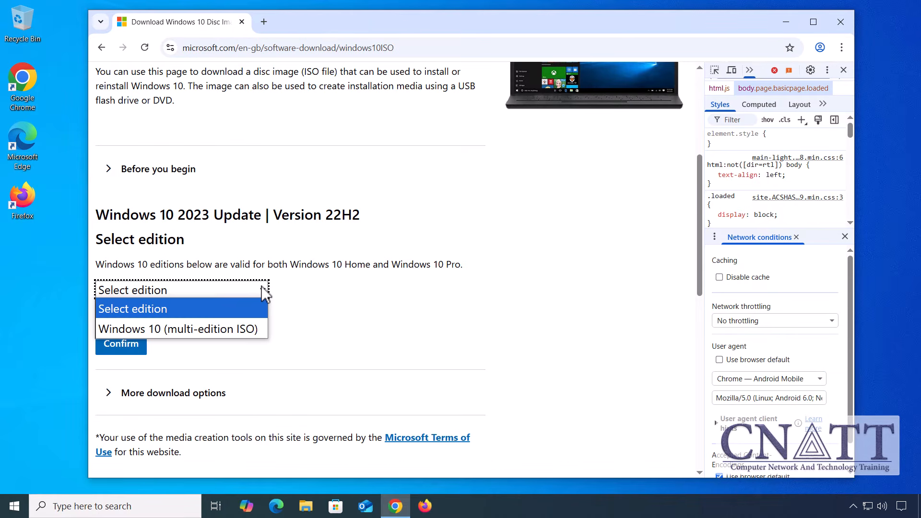
click(244, 332)
click(132, 347)
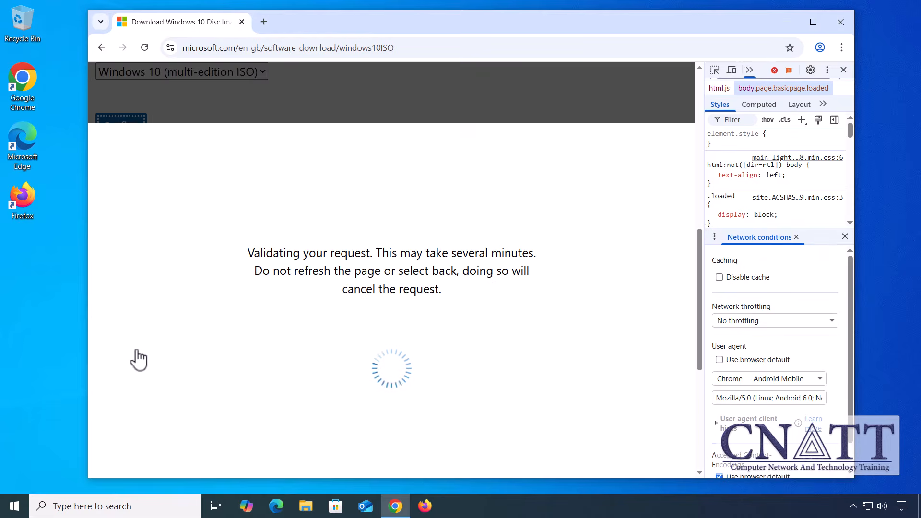
Set the product language to English (United States) and confirm it
click(155, 287)
click(211, 213)
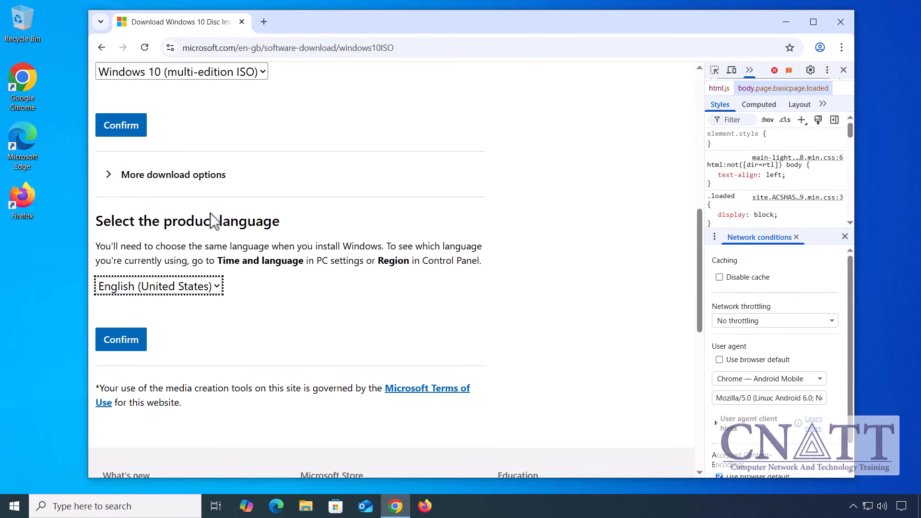
click(138, 345)
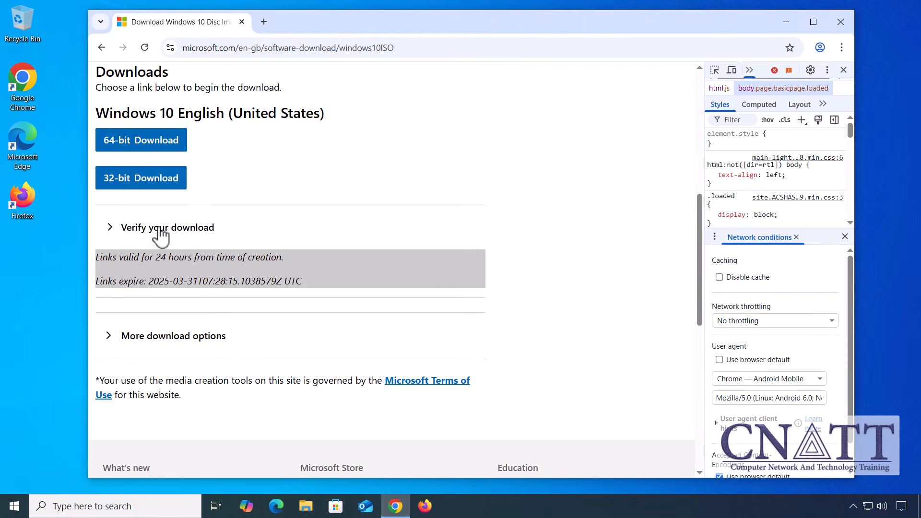
Download the 64-bit Windows 10 ISO and show the downloaded file in its folder
click(176, 150)
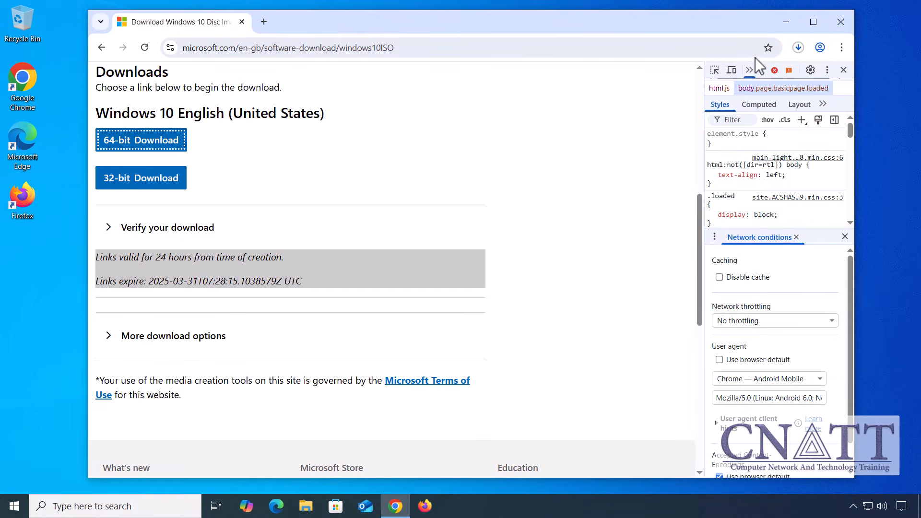
click(798, 47)
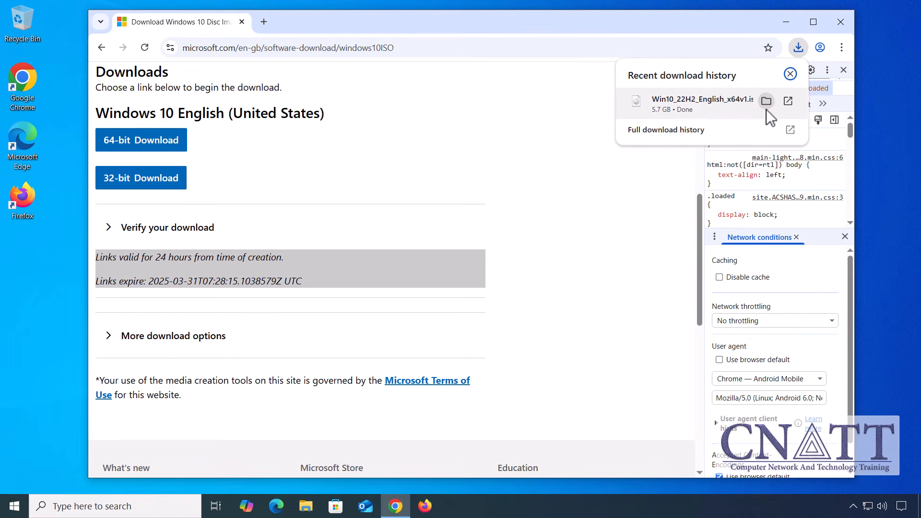
click(767, 101)
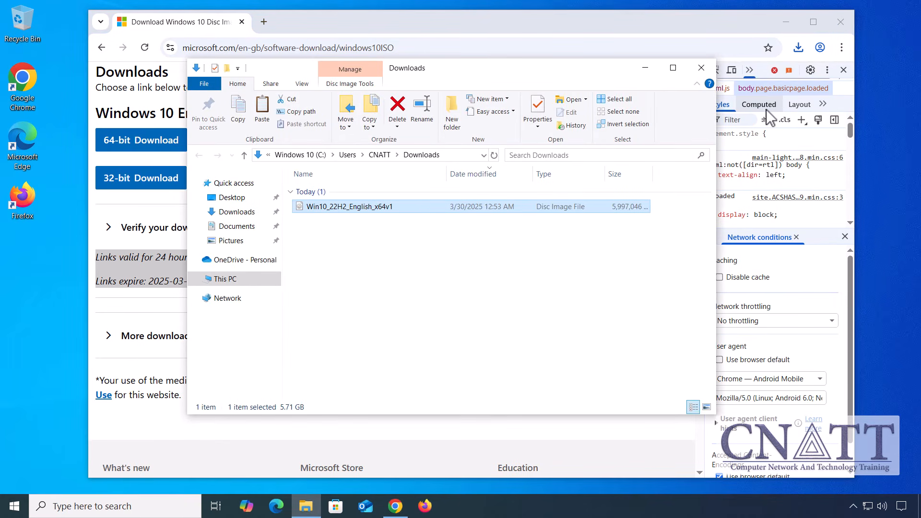
Switch to Microsoft Edge, search the web for "download windows 10", and open Microsoft's Download Windows 10 page
key(super+d)
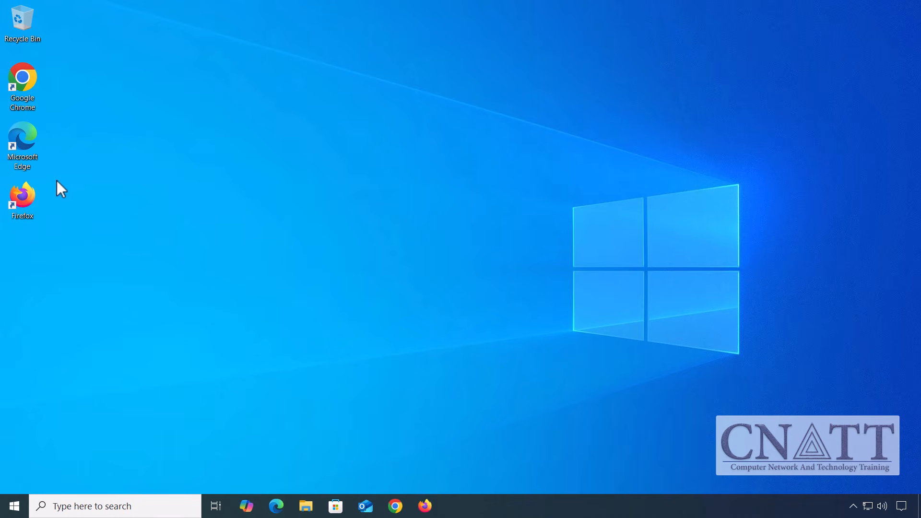
double_click(24, 161)
click(397, 274)
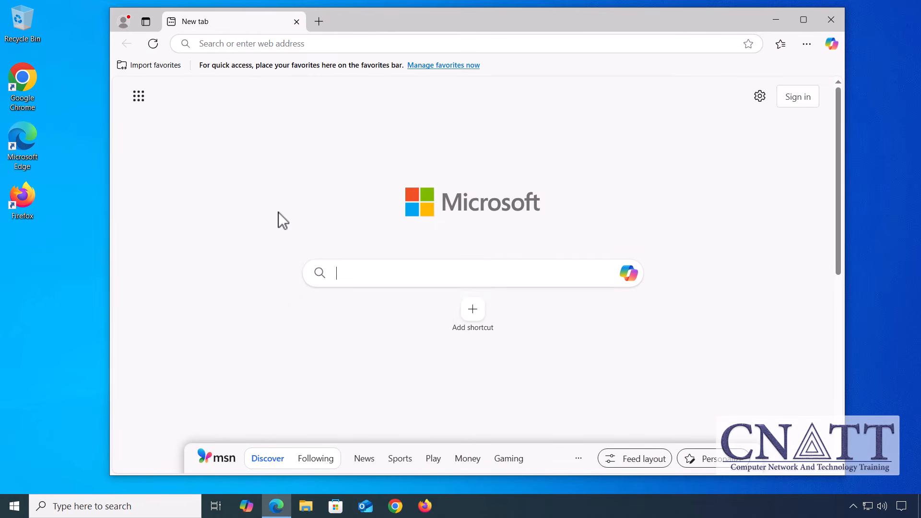
text(download windows 10)
key(Return)
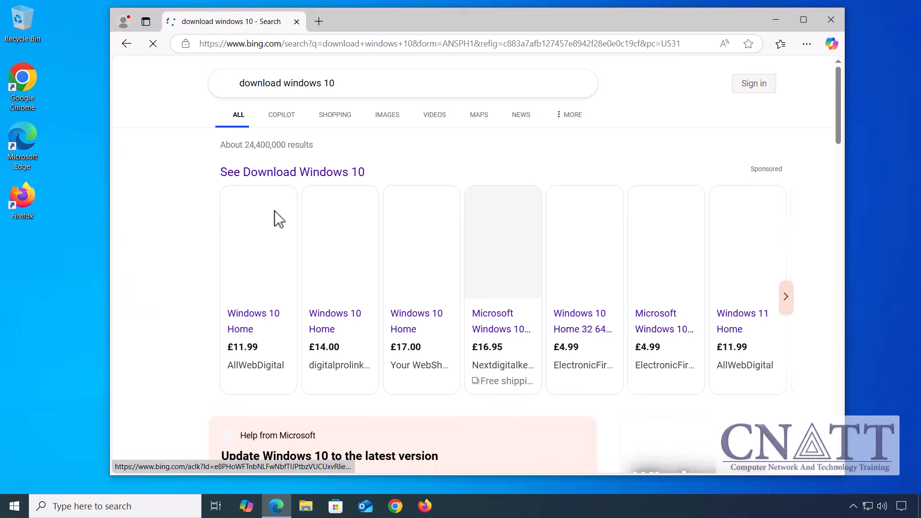
scroll(276, 213, down, 8)
click(314, 196)
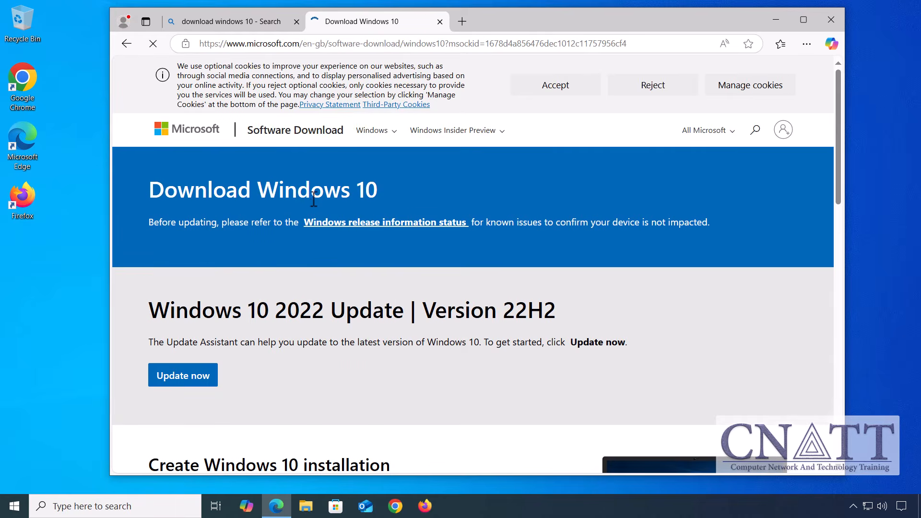
Inspect the Download Windows 10 page in Edge and add the Network conditions tool to the developer tools
scroll(331, 230, down, 1)
right_click(330, 231)
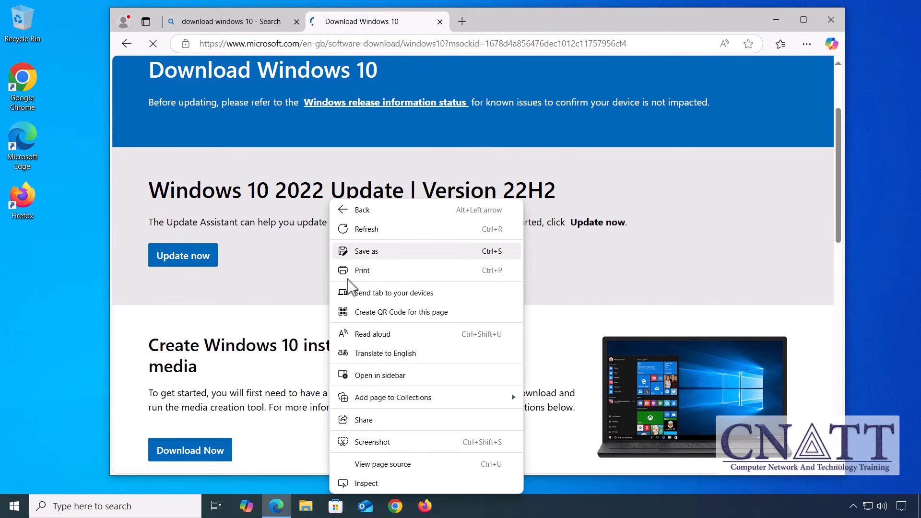
click(419, 482)
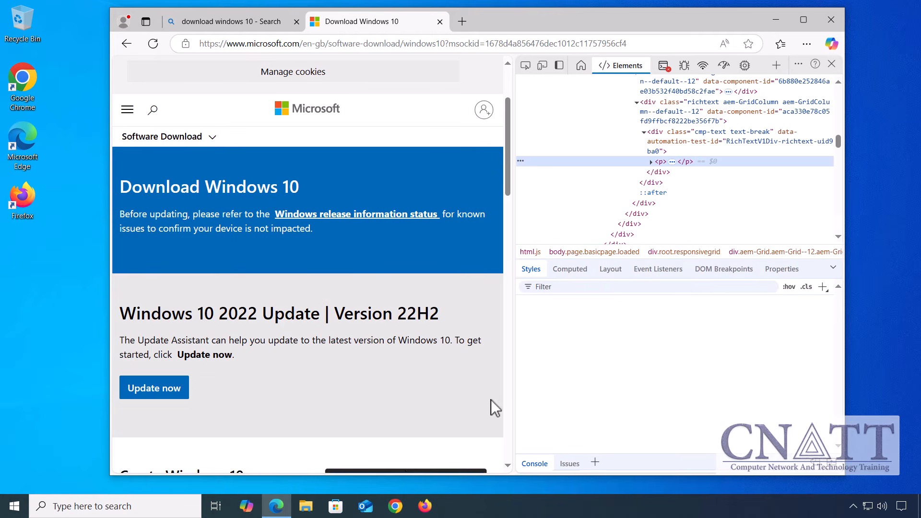
click(776, 66)
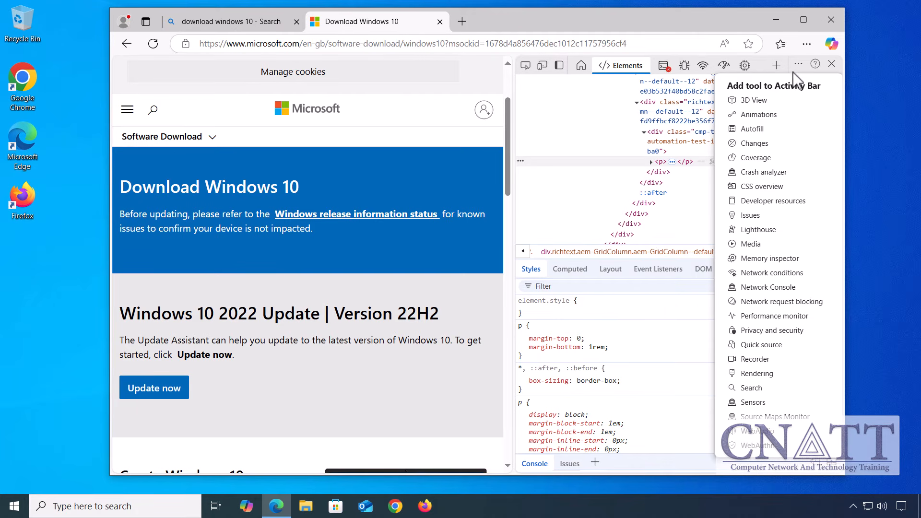
click(813, 272)
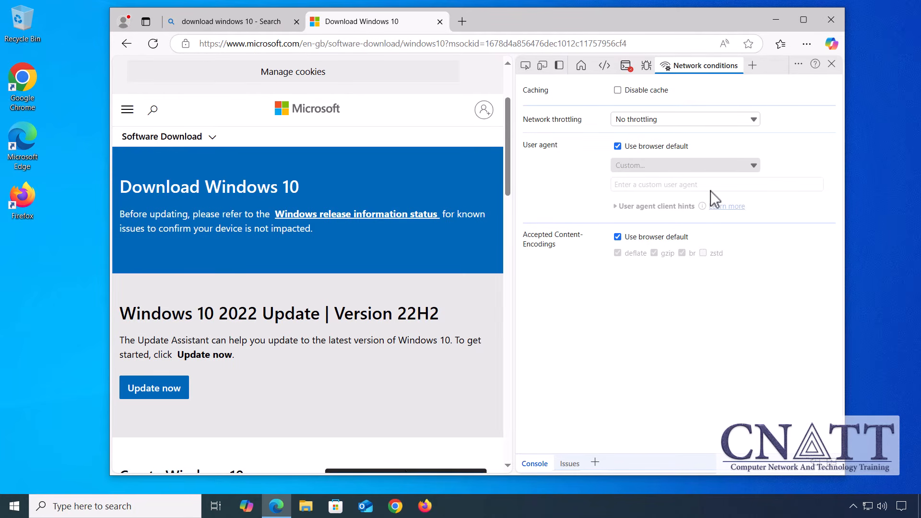
Override Edge's default user agent with Chrome — Android Mobile, reload the page, and narrow the developer tools to widen the page
click(673, 147)
click(681, 165)
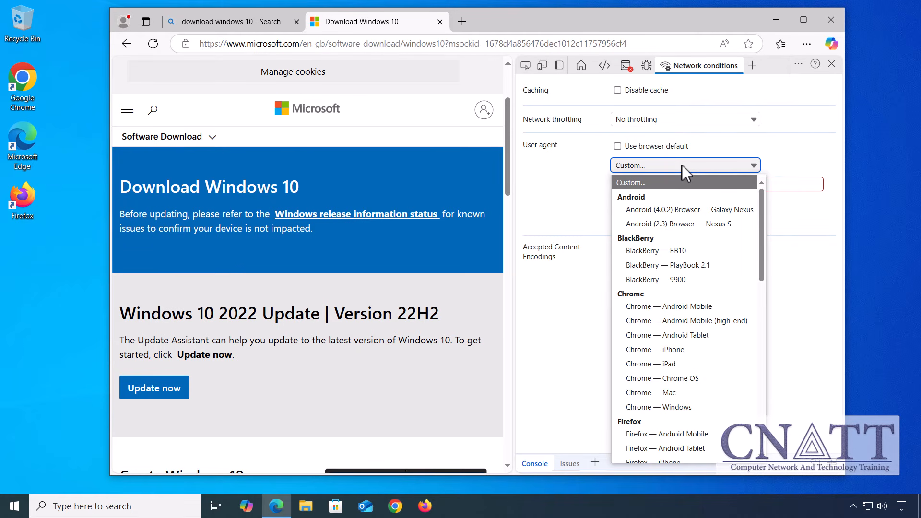
click(721, 307)
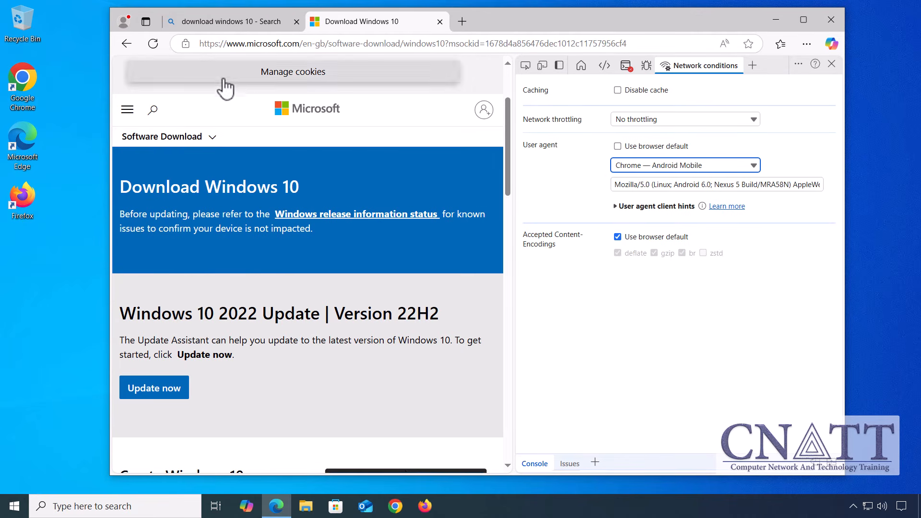
click(153, 44)
drag(515, 259, 691, 269)
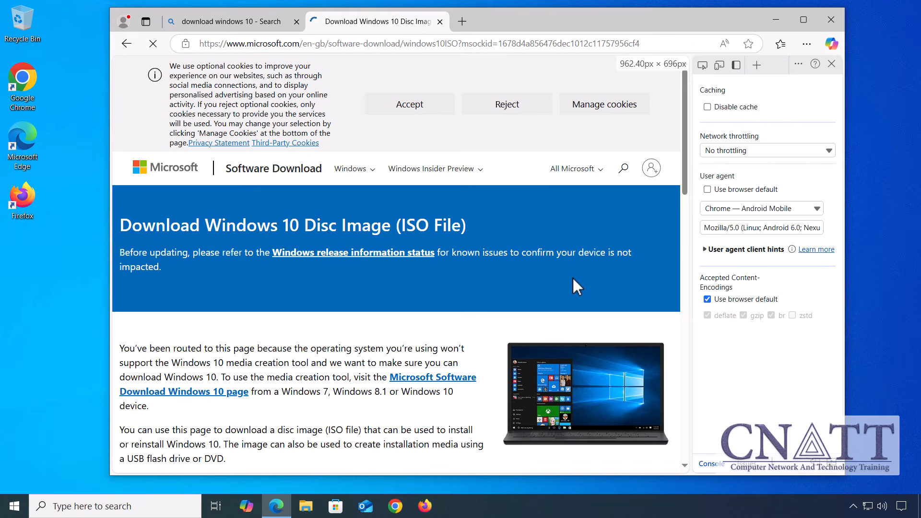
Select the Windows 10 (multi-edition ISO) edition on the reloaded page and confirm the choice
scroll(527, 273, down, 8)
click(278, 302)
click(192, 344)
click(164, 361)
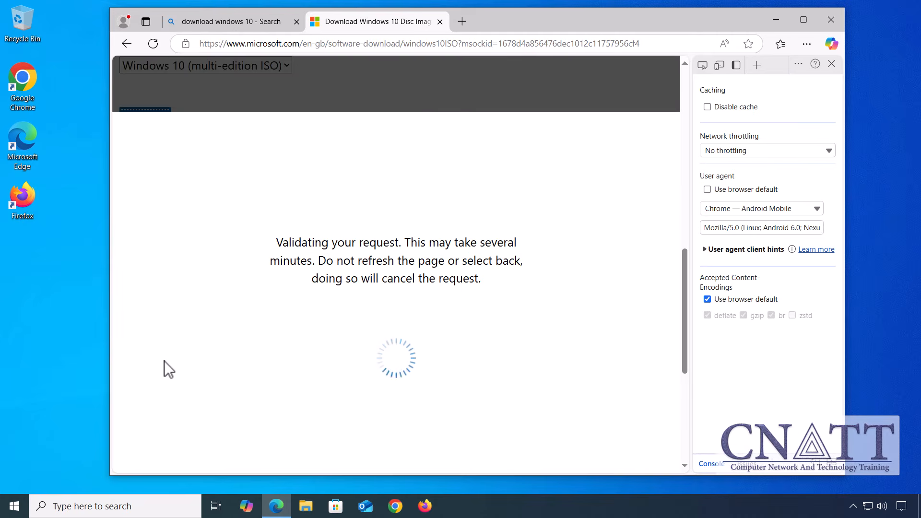
Select English (United States) as the product language and confirm the choice
click(182, 295)
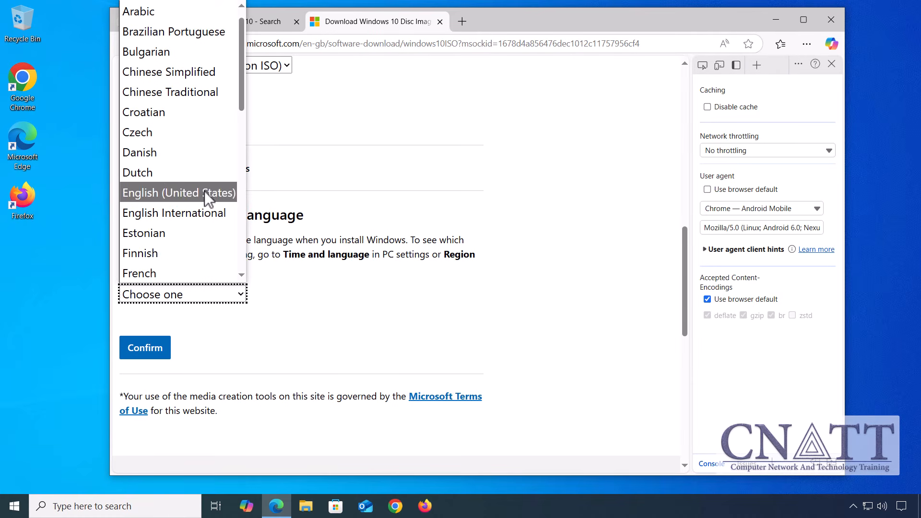
click(205, 191)
click(152, 346)
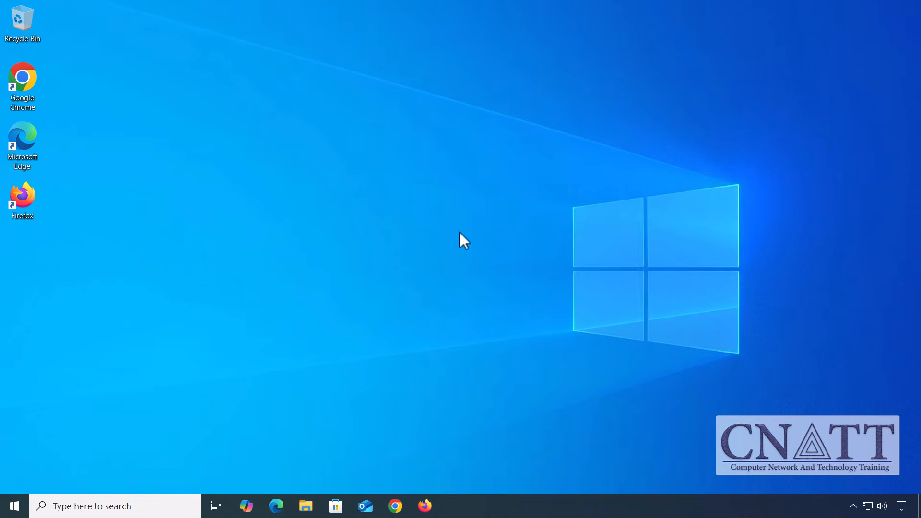
Open Firefox, search for "download windows 10", and open Microsoft's Download Windows 10 page
double_click(23, 212)
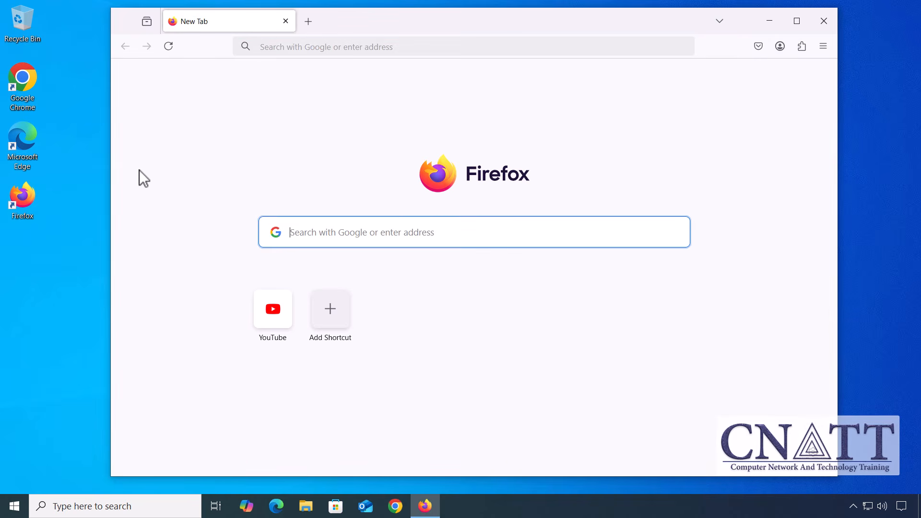
text(download windows 10)
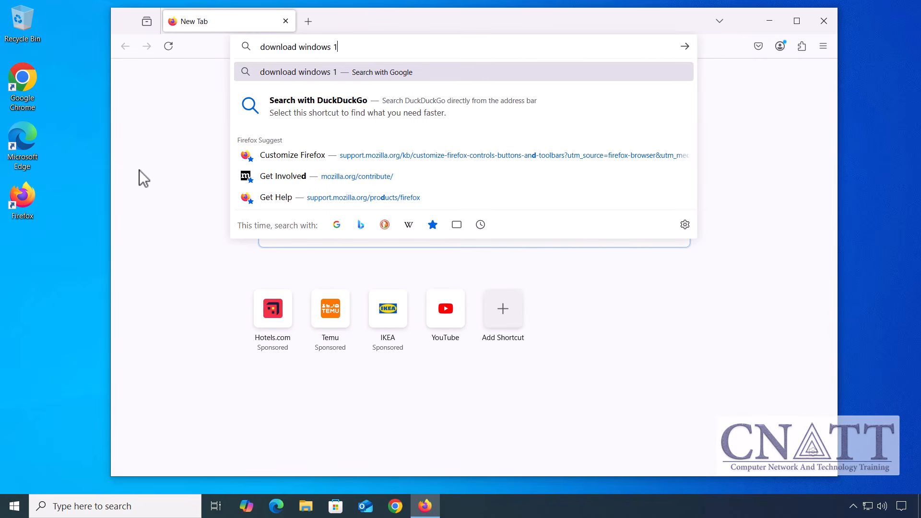
key(Return)
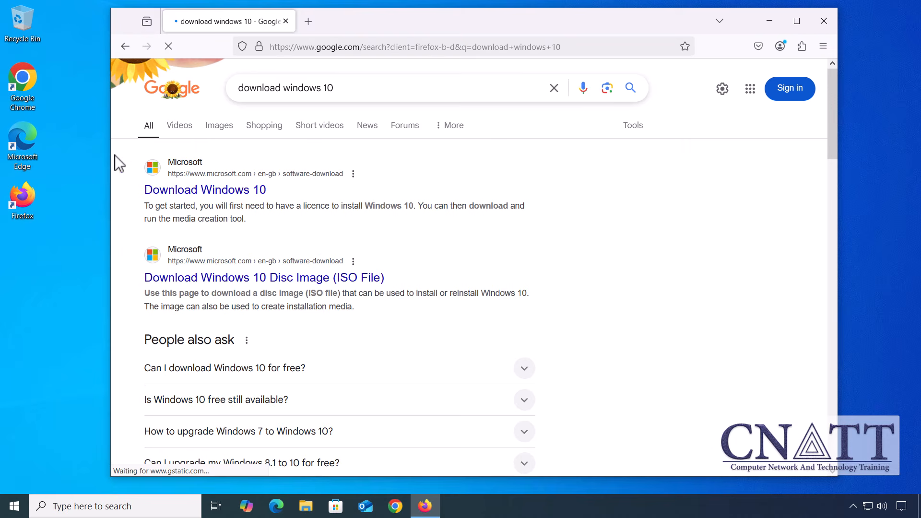
click(171, 192)
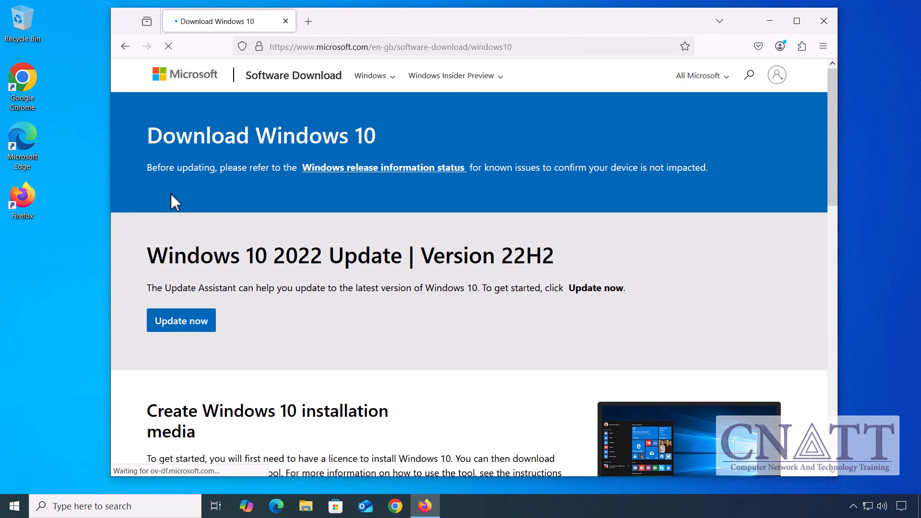
Turn on Firefox's responsive design mode, simulate the iPad iPadOS 14.7.1 device, and reload the page
key(ctrl+shift+m)
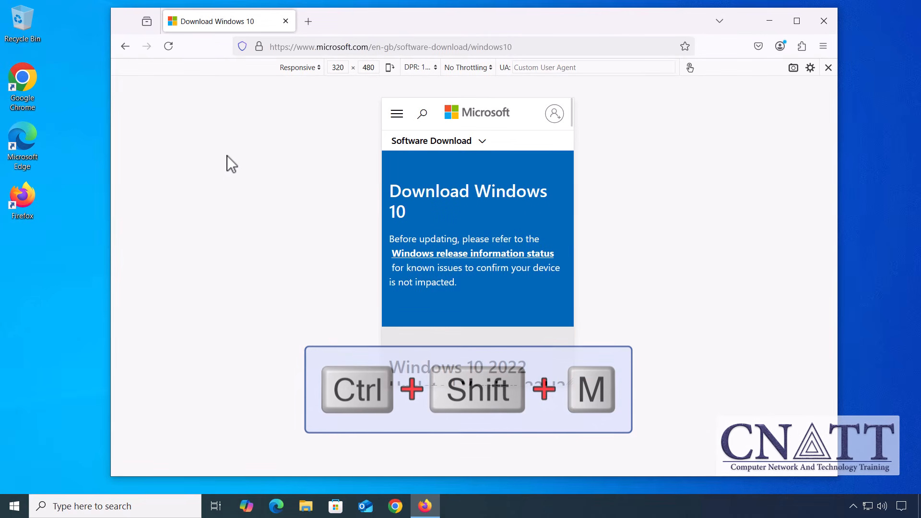
click(295, 70)
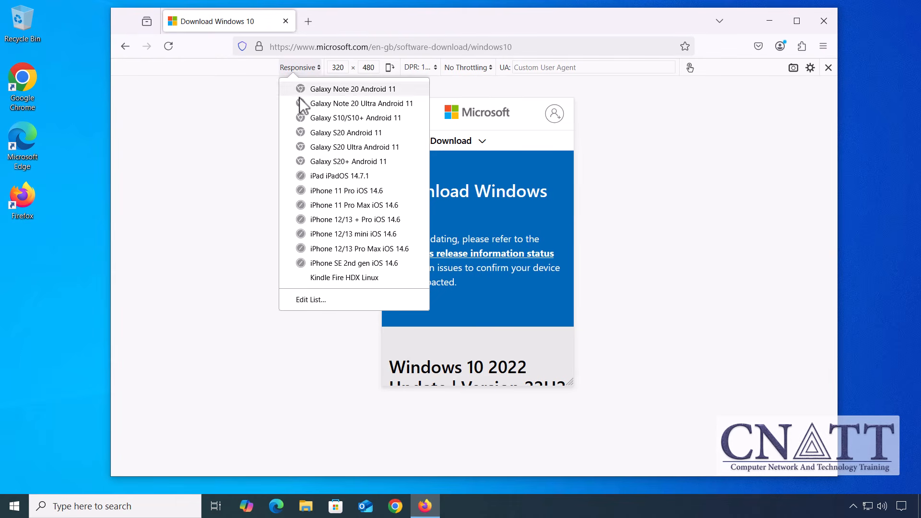
click(326, 177)
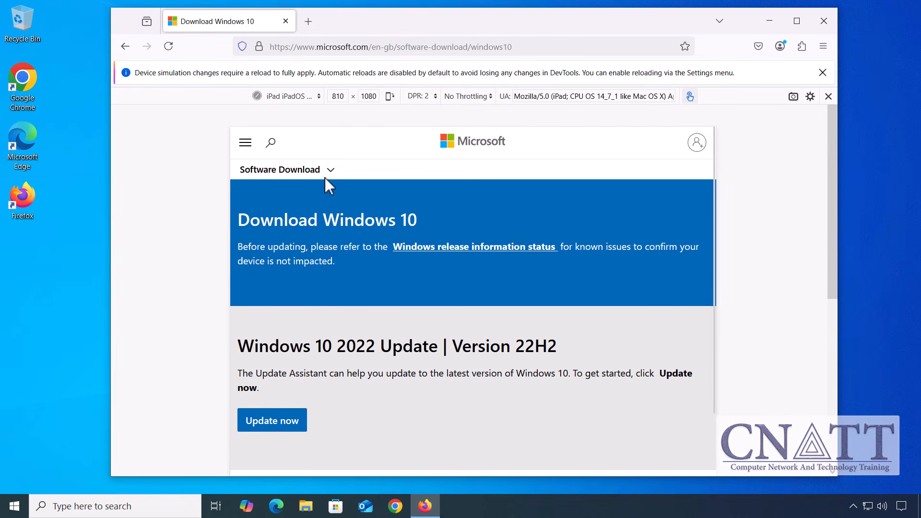
click(175, 46)
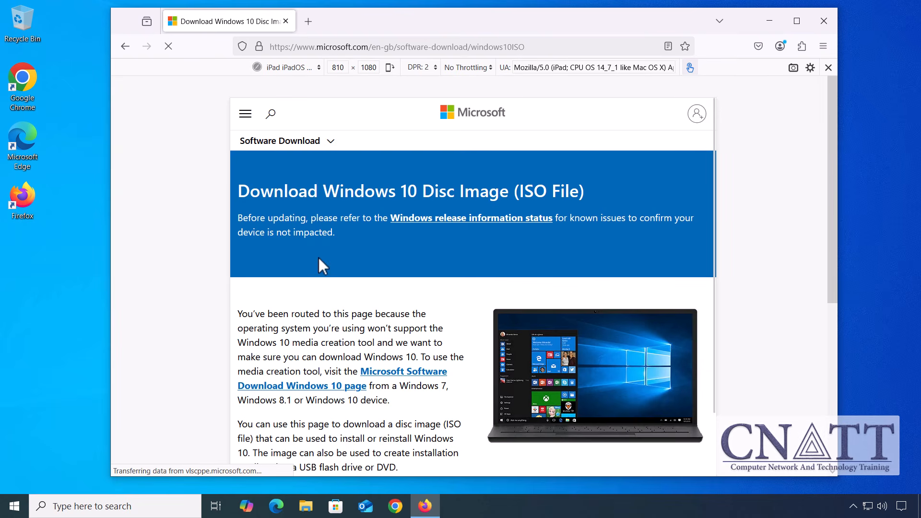
Select the Windows 10 edition on the disc image download page and confirm the choice
scroll(318, 258, down, 6)
scroll(361, 292, up, 1)
scroll(367, 278, down, 3)
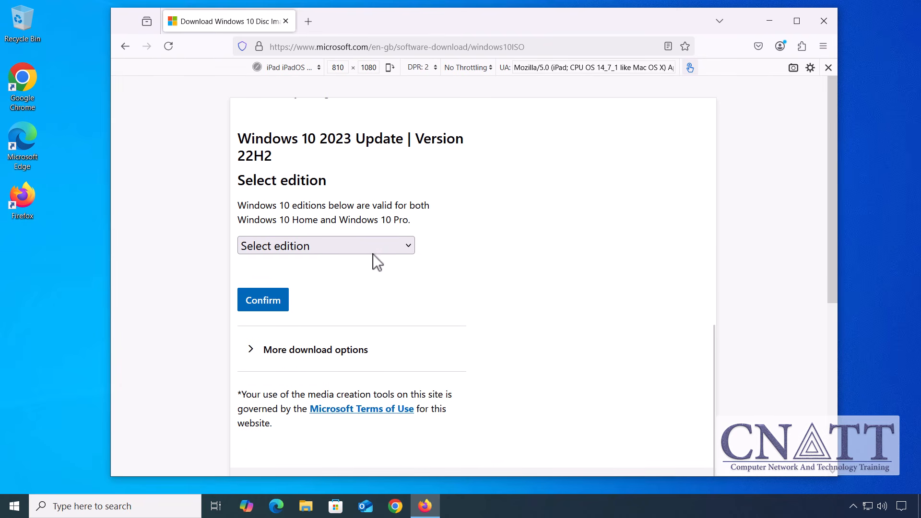
click(375, 247)
click(370, 316)
click(267, 299)
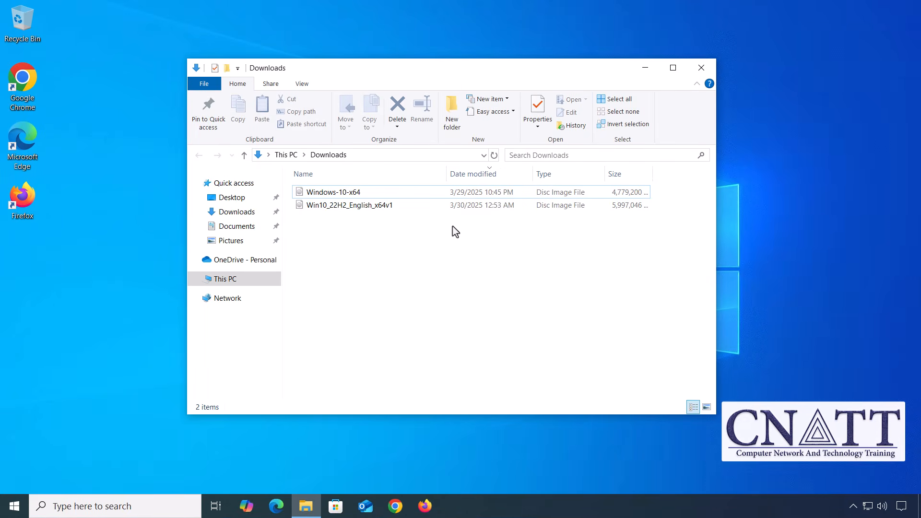
Compare the file sizes of the Windows-10-x64 and Win10_22H2_English_x64v1 disc images in the Downloads folder in File Explorer
click(451, 191)
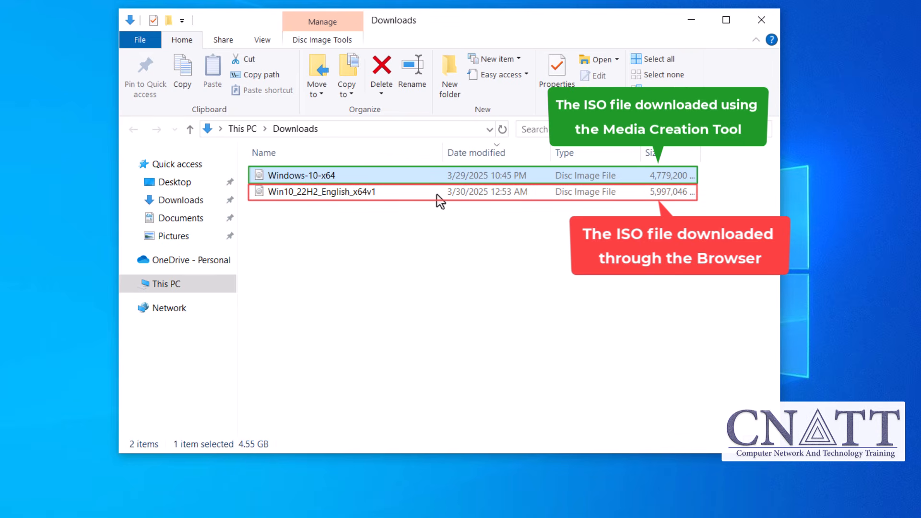
mouse_move(438, 197)
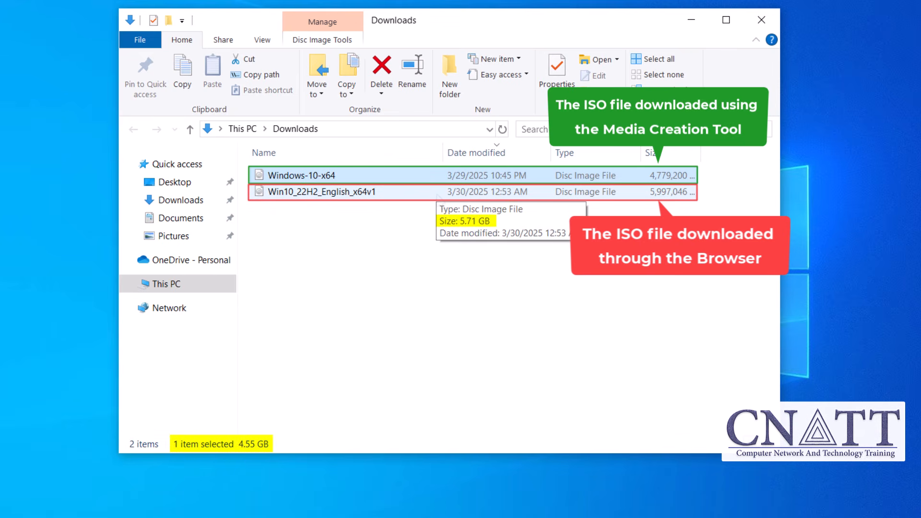